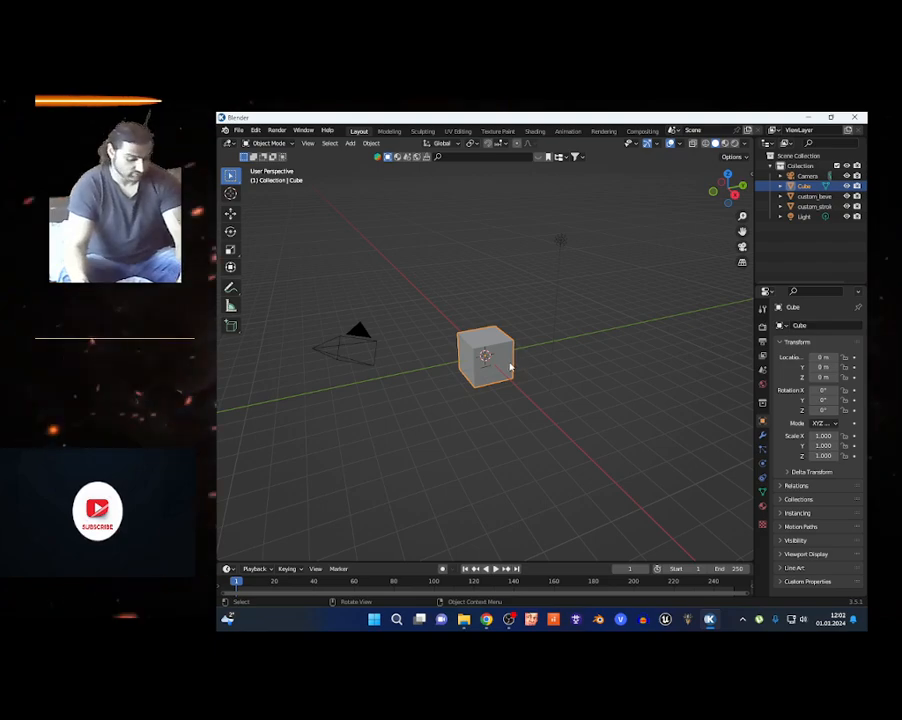
Move the cube along the global X axis to about 9.46 m, away from the origin.
key(g)
key(x)
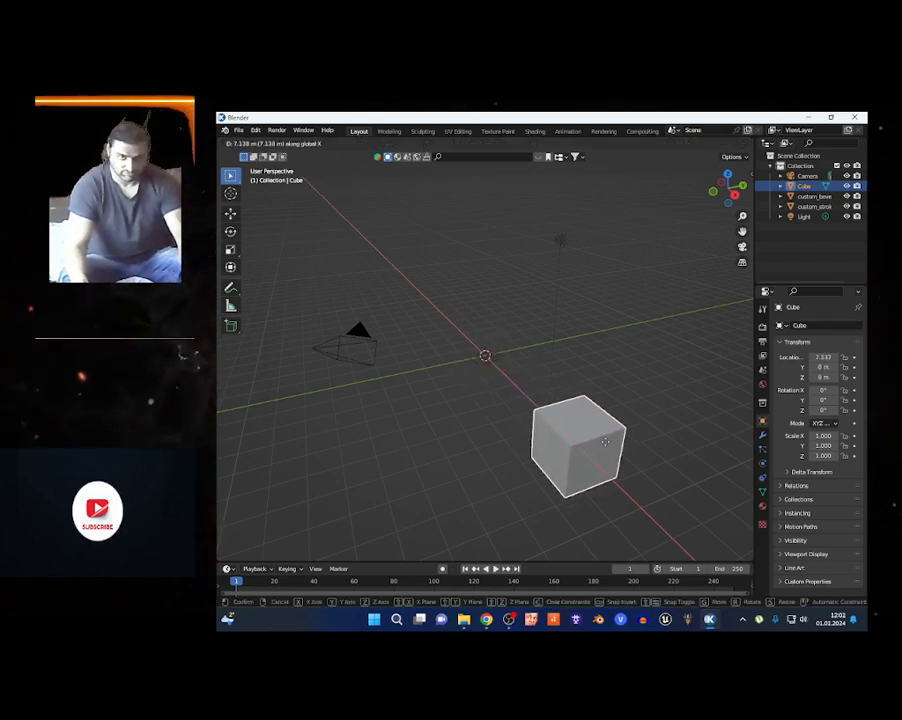
click(660, 497)
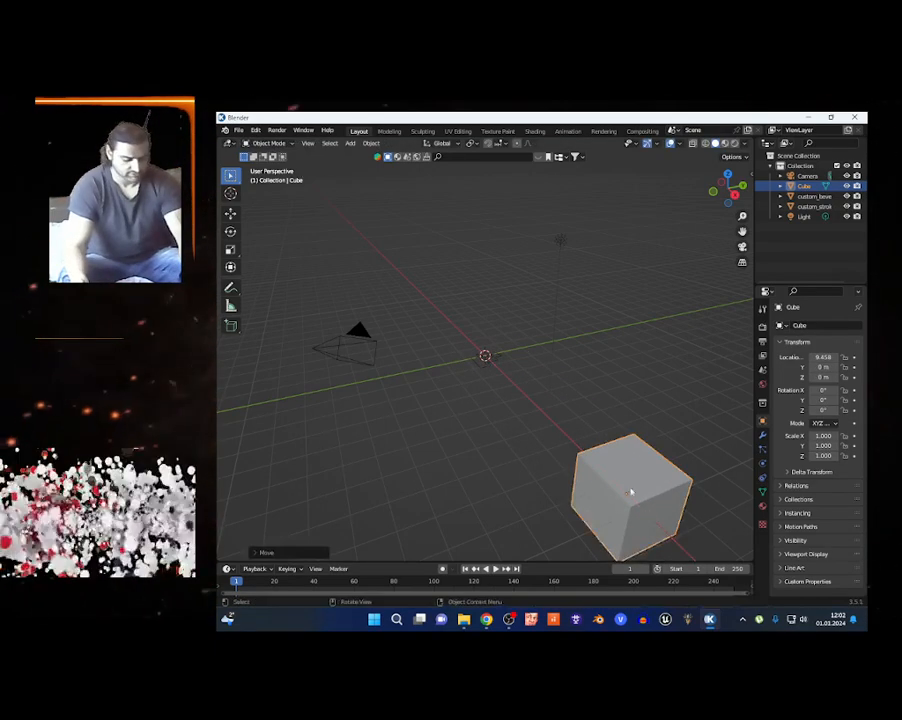
Add a UV sphere at the world origin.
key(shift+a)
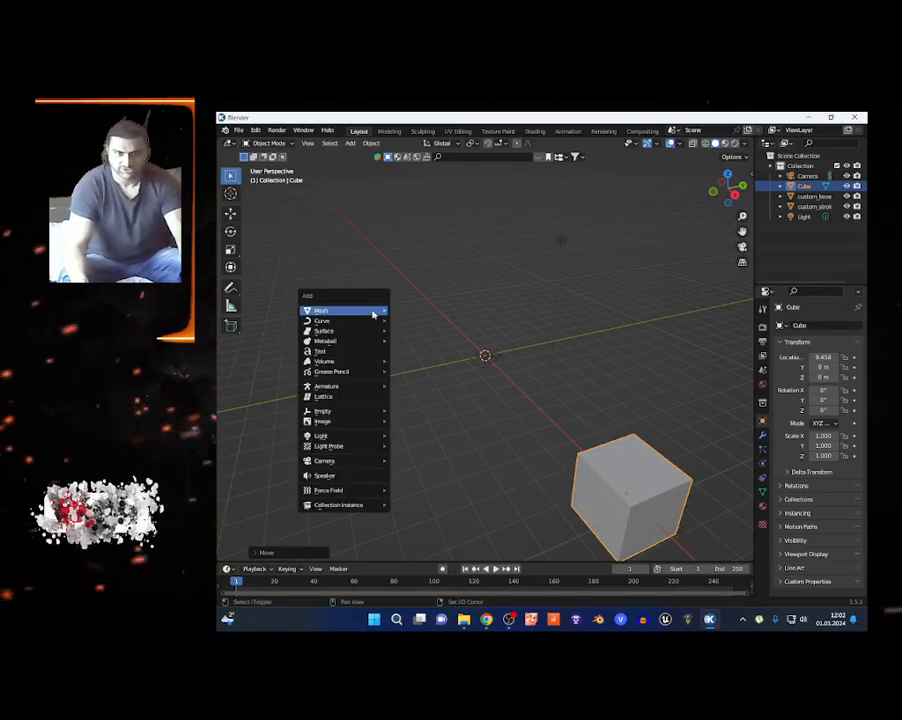
mouse_move(374, 311)
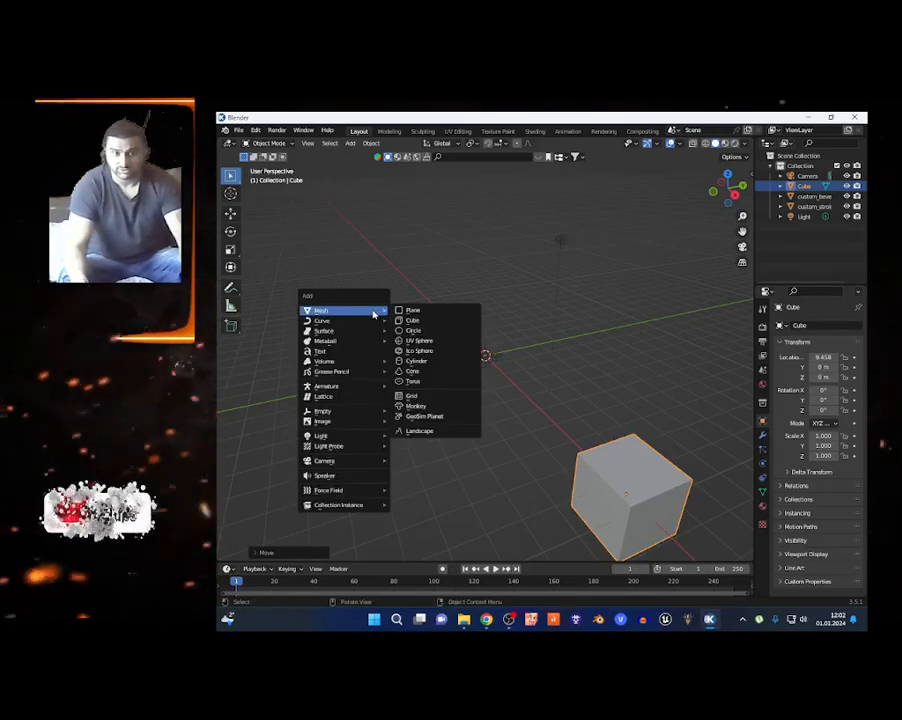
click(435, 344)
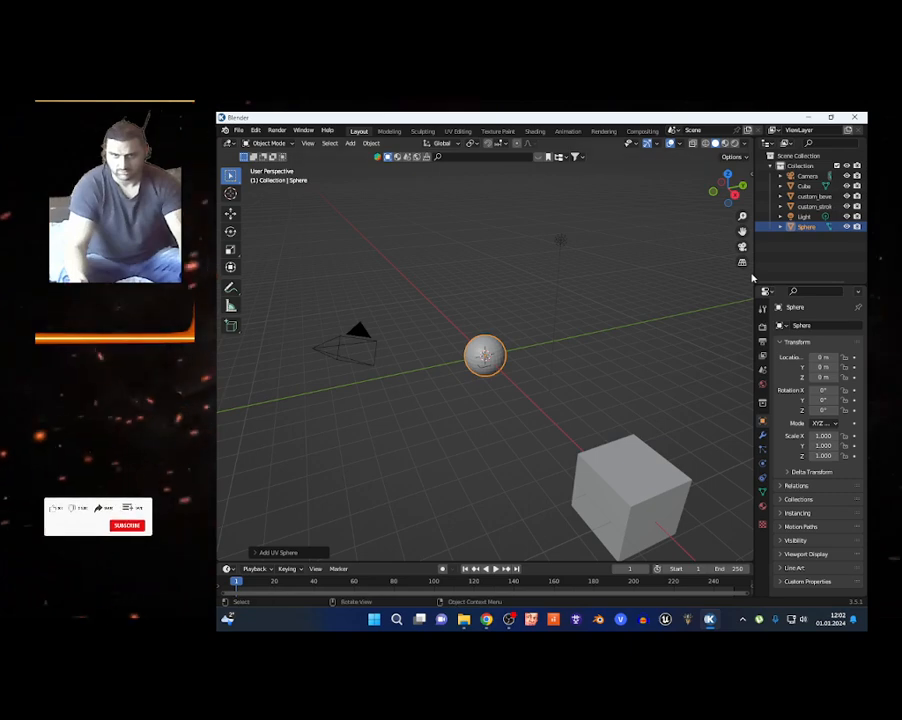
Give the sphere an emitter particle system with 8000 particles, using a widened properties area.
drag(754, 273, 660, 280)
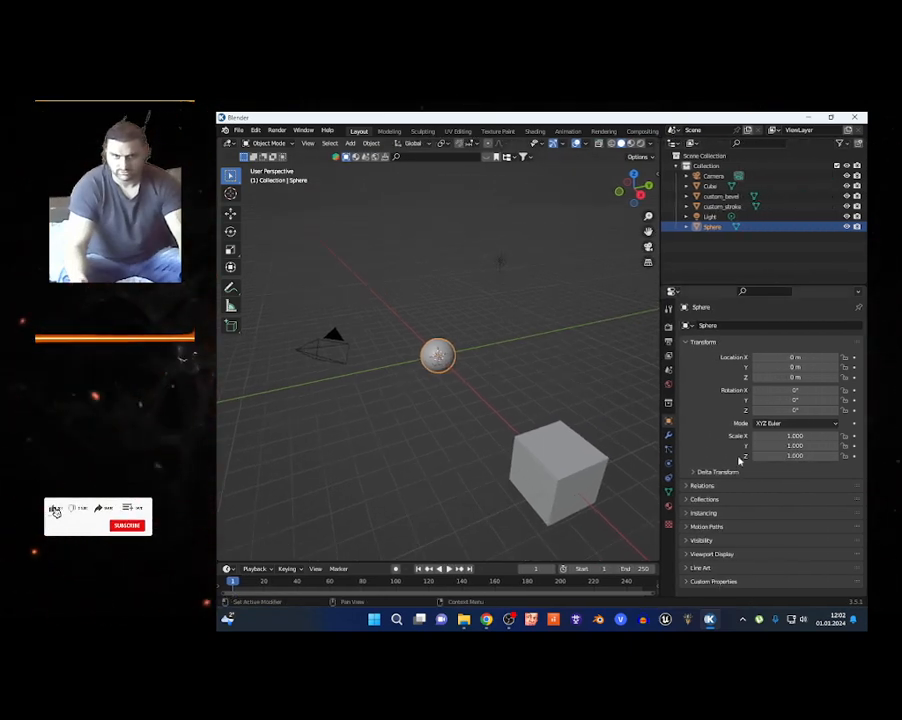
click(670, 449)
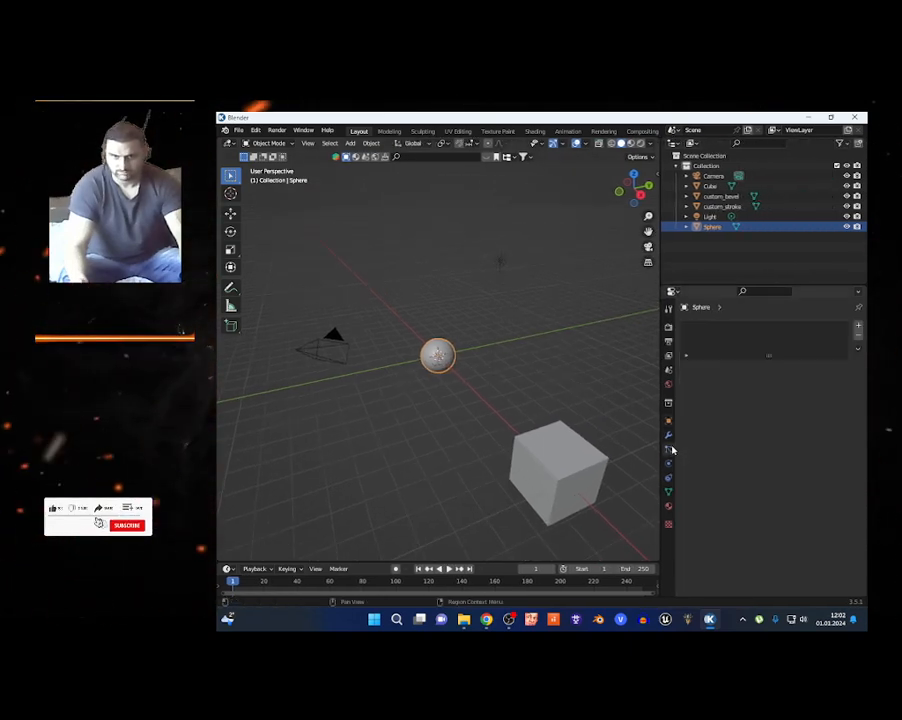
click(858, 327)
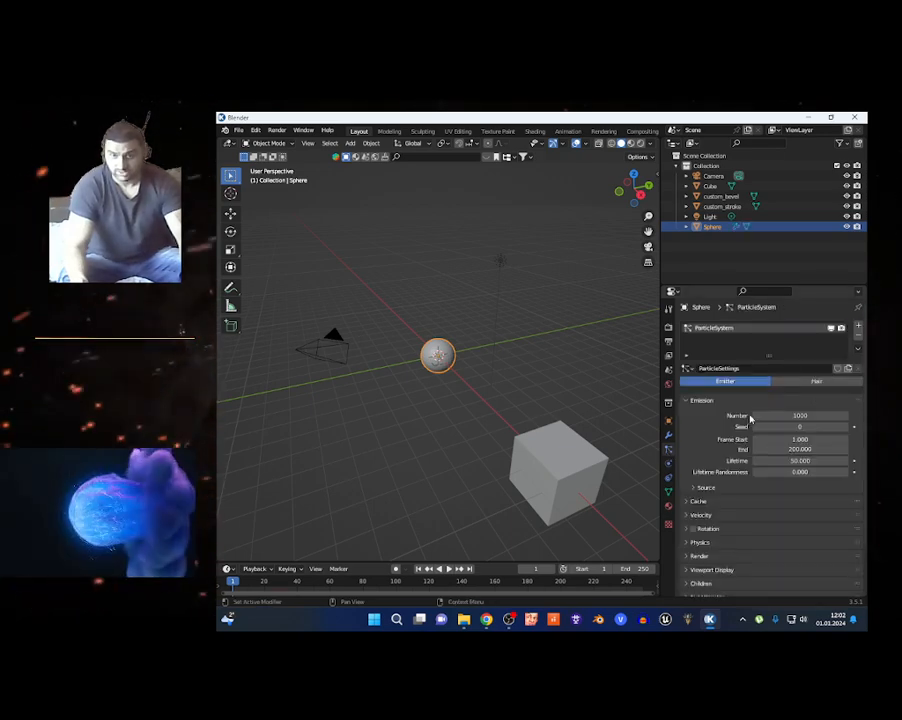
double_click(798, 415)
text(800)
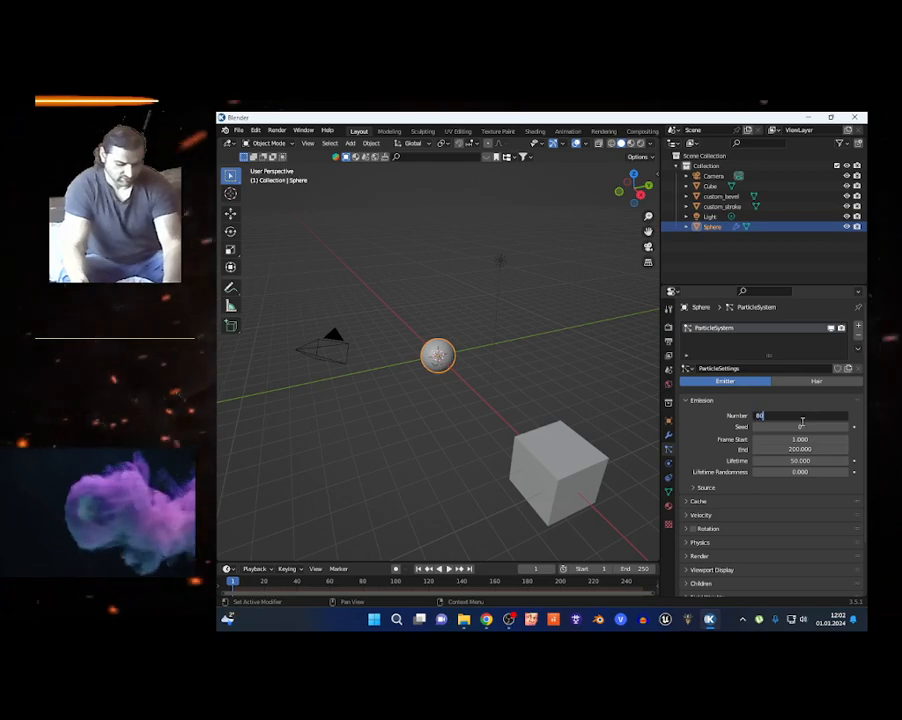
text(0)
key(Return)
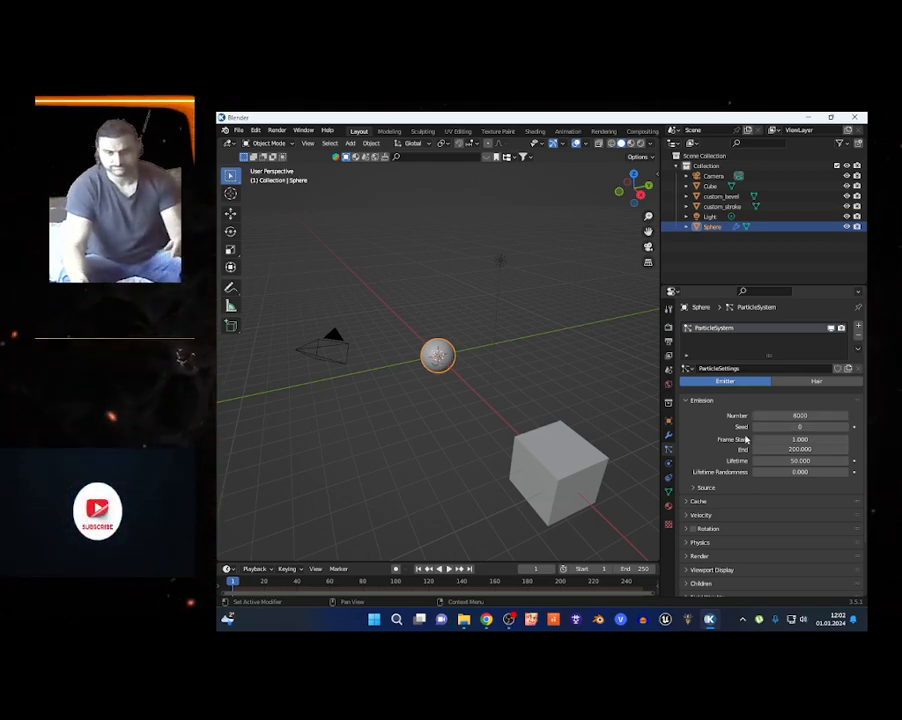
Set the sphere's particles to render as Object.
scroll(740, 450, down, 2)
click(688, 493)
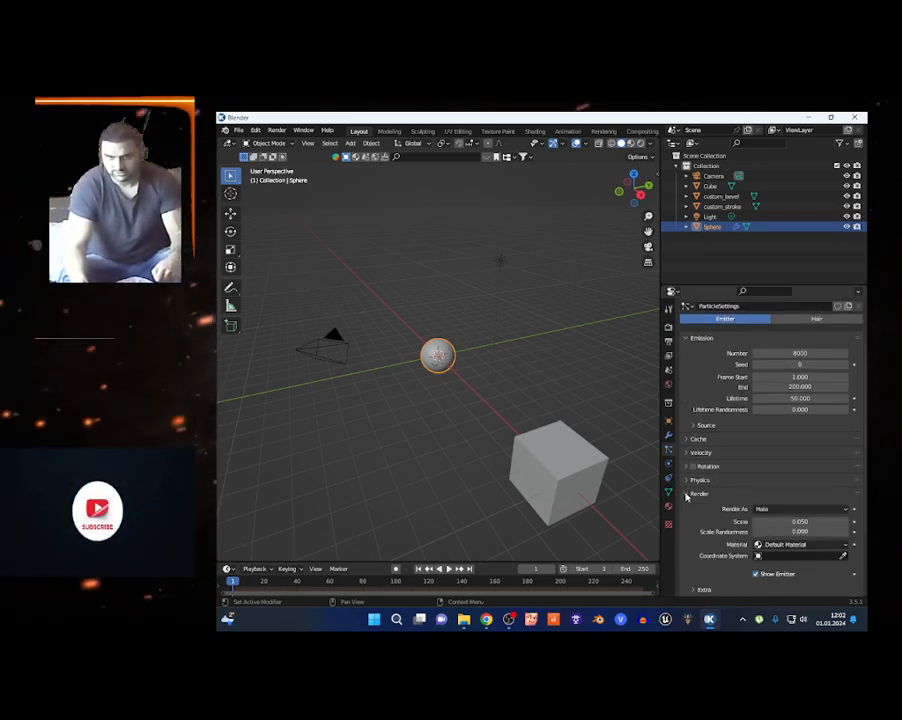
scroll(785, 495, down, 2)
click(762, 450)
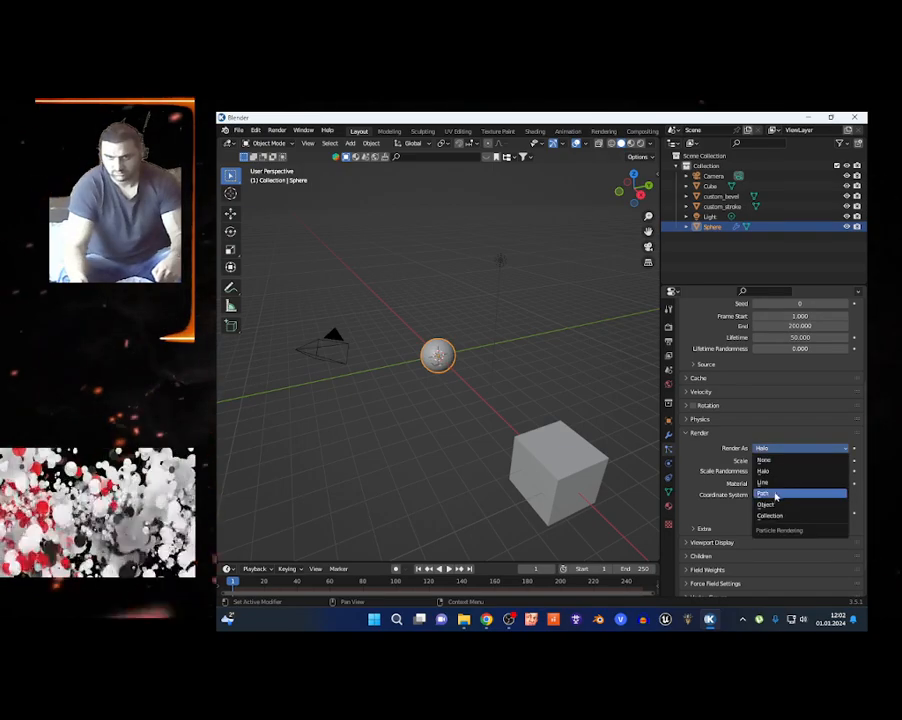
click(768, 490)
scroll(843, 515, down, 1)
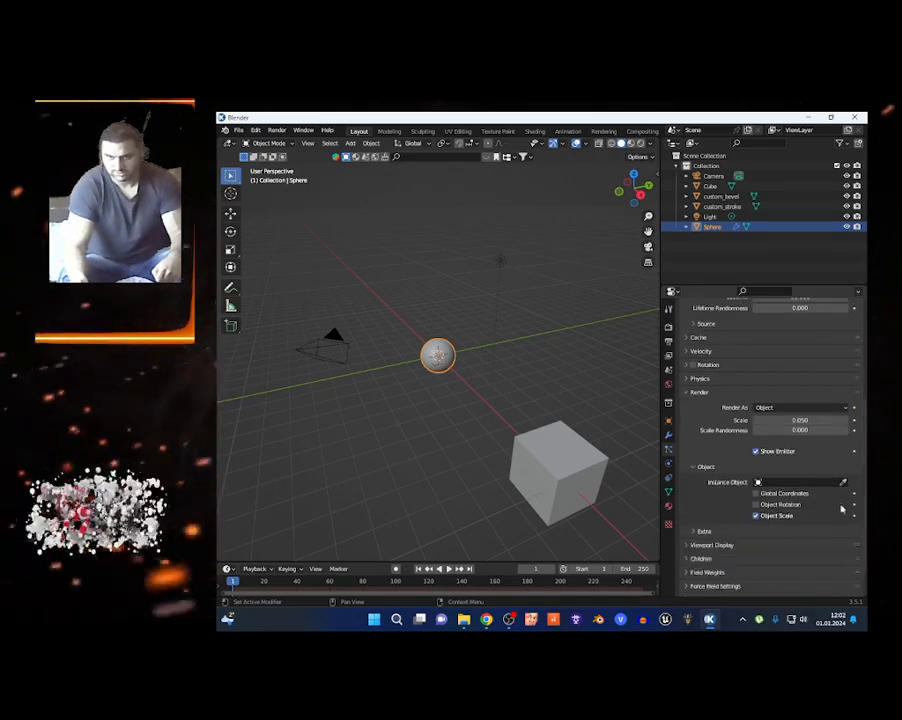
Pick the cube as the particles' instance object and set the scale randomness to 1.000.
click(844, 484)
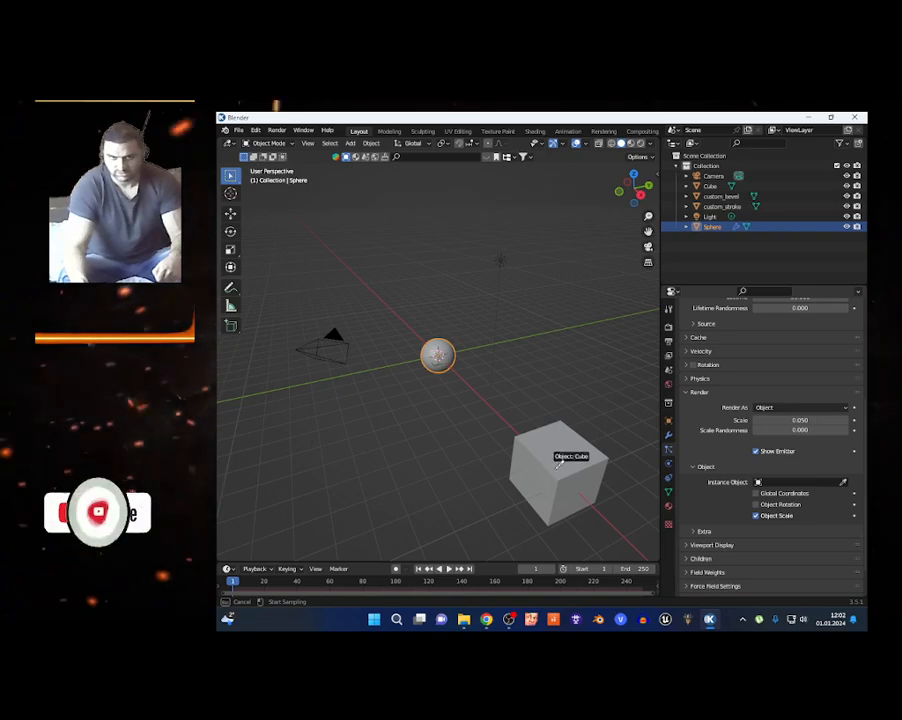
click(562, 452)
scroll(731, 471, down, 1)
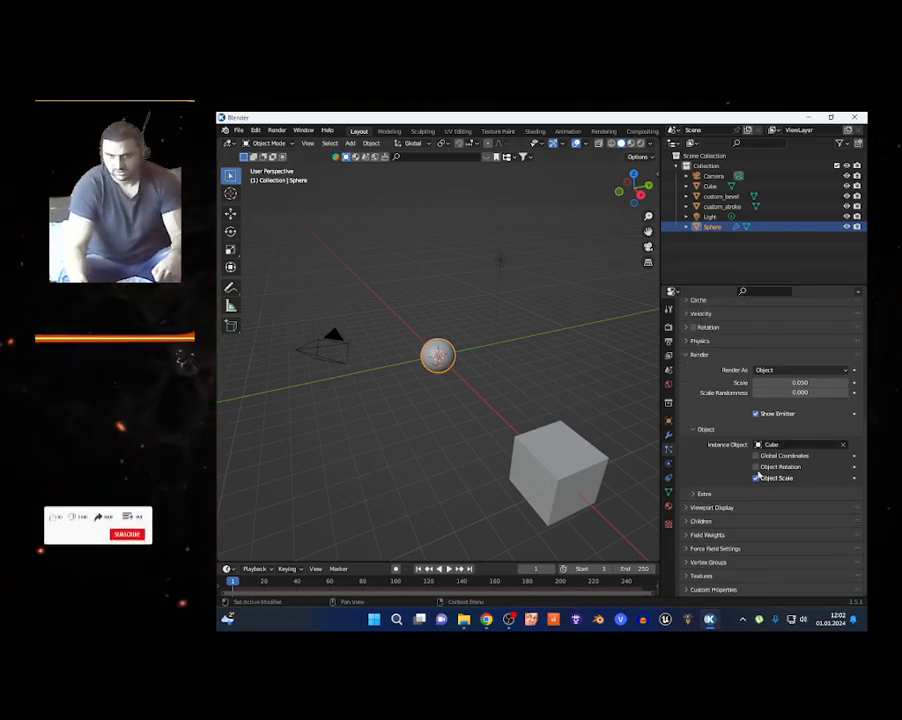
drag(782, 395, 850, 394)
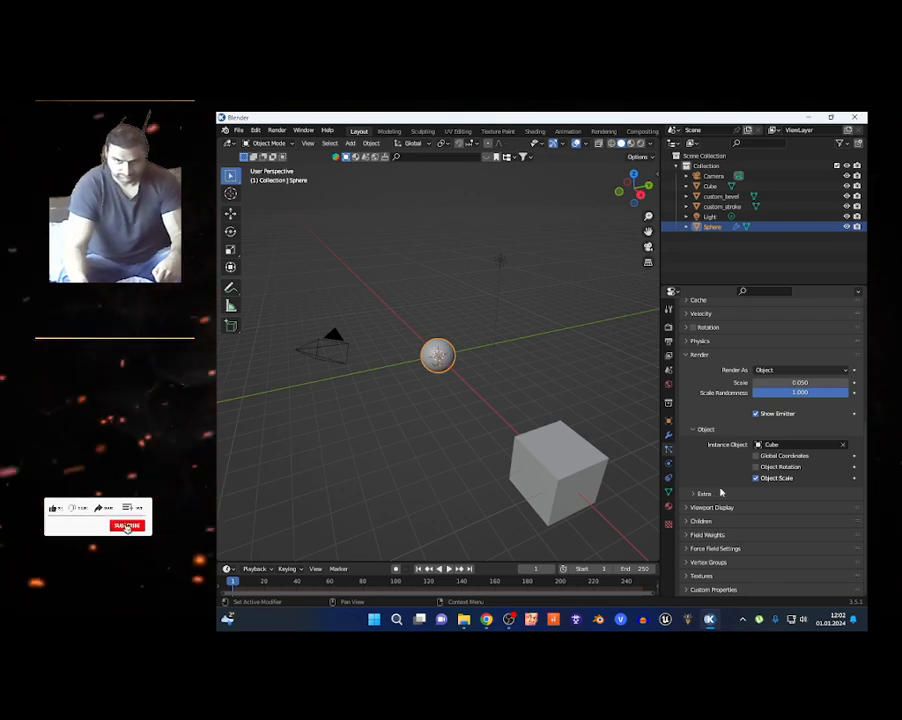
Set the particles' gravity field weight to 0 and enable Object Rotation for the instances.
click(690, 535)
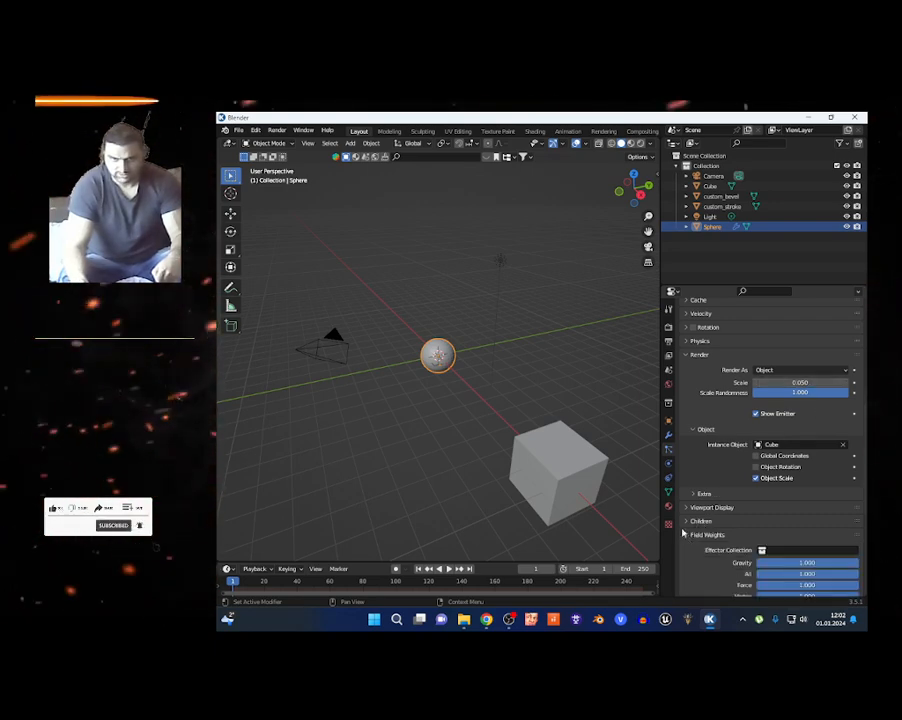
middle_drag(738, 546, 745, 465)
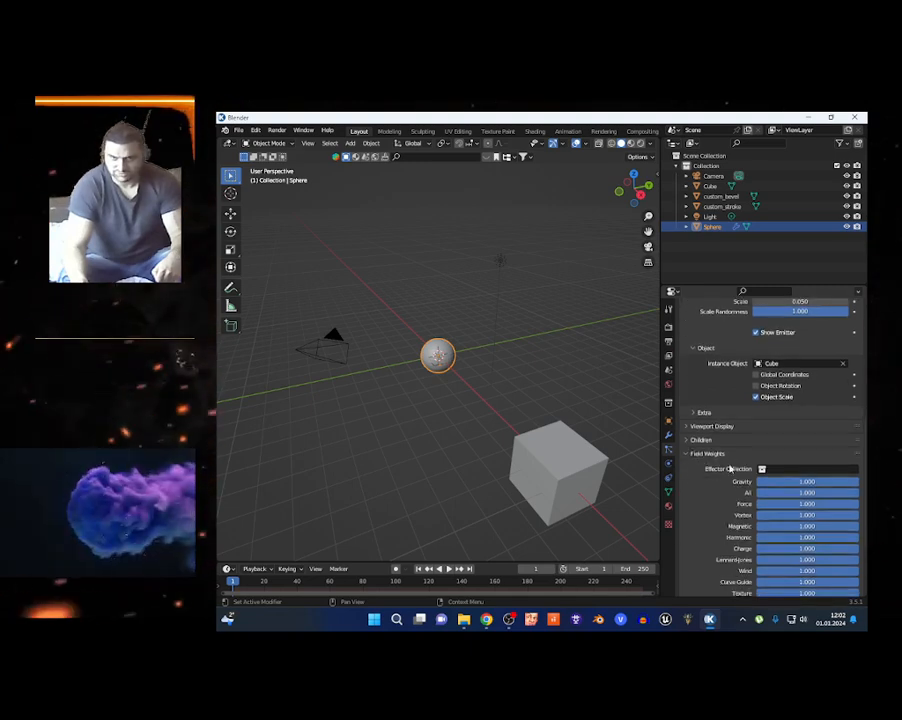
scroll(754, 427, down, 3)
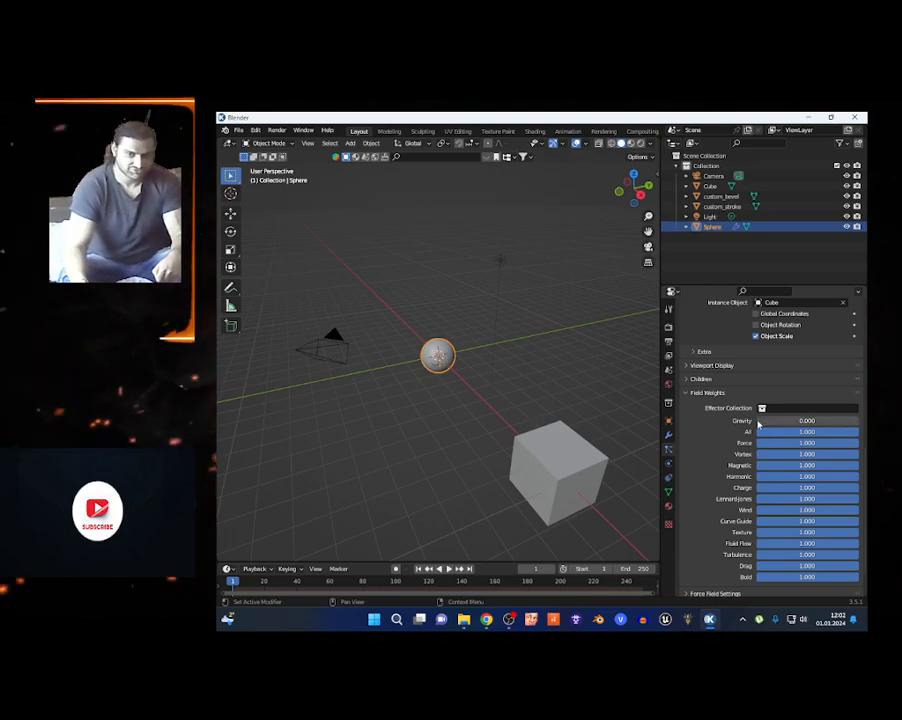
click(681, 393)
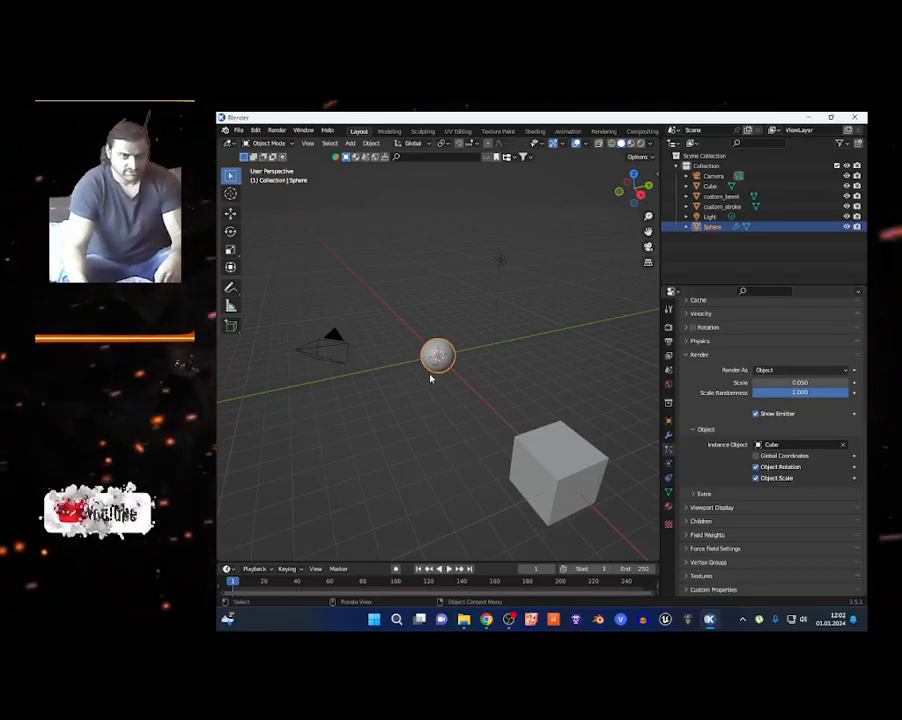
Play the particle animation up to frame 65 and view the emission through the camera.
key(space)
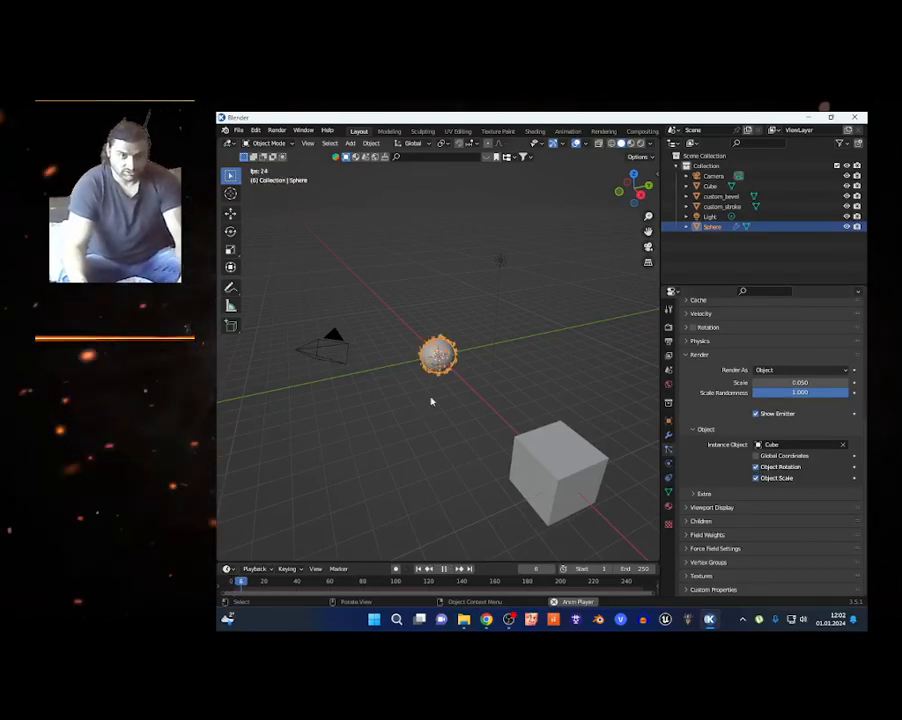
scroll(420, 370, down, 4)
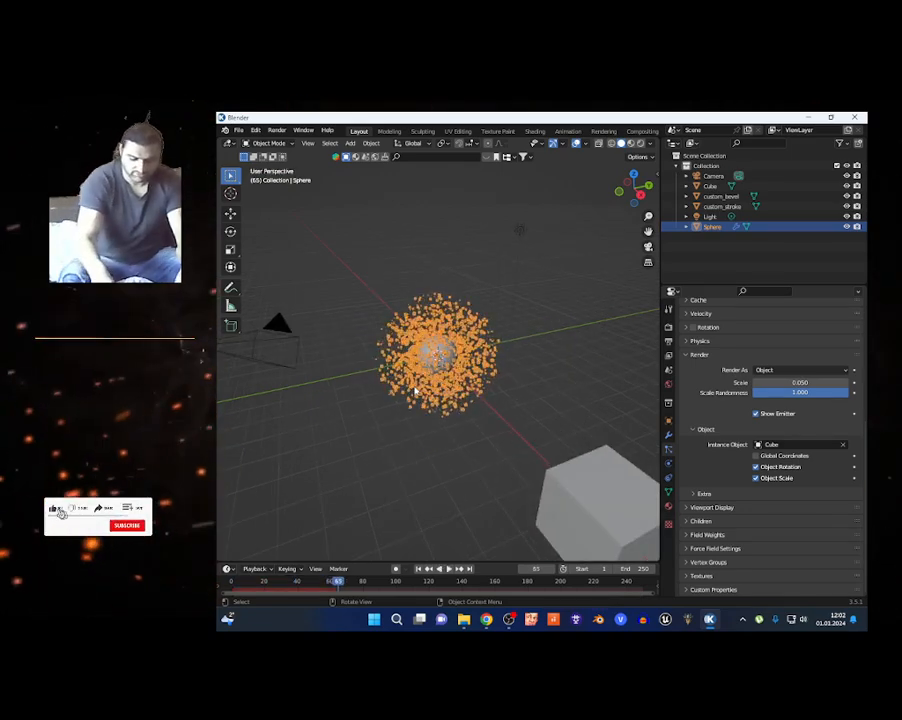
key(KP_0)
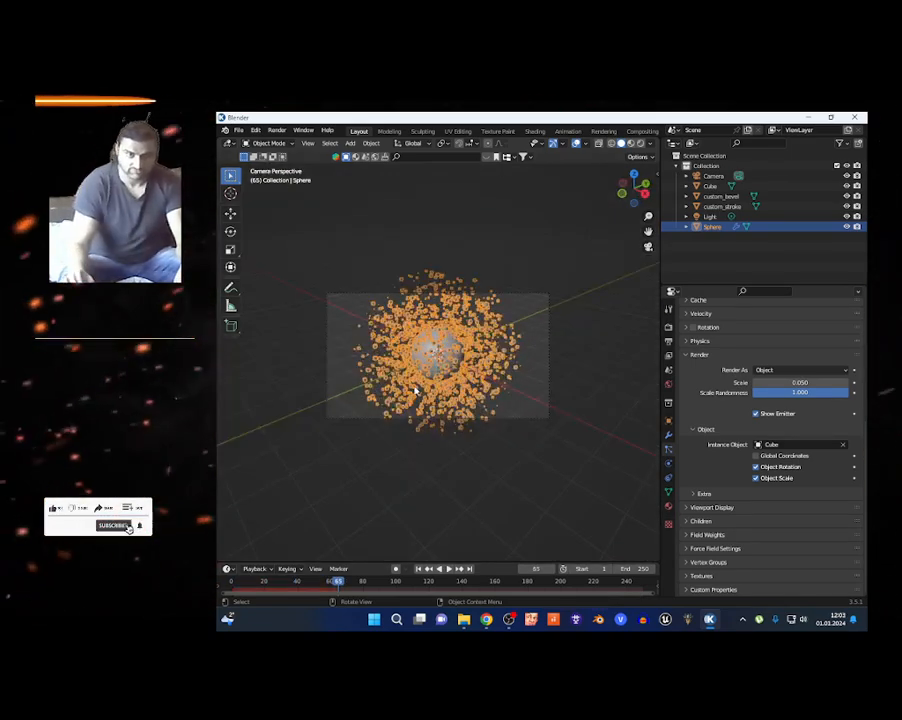
scroll(423, 385, up, 3)
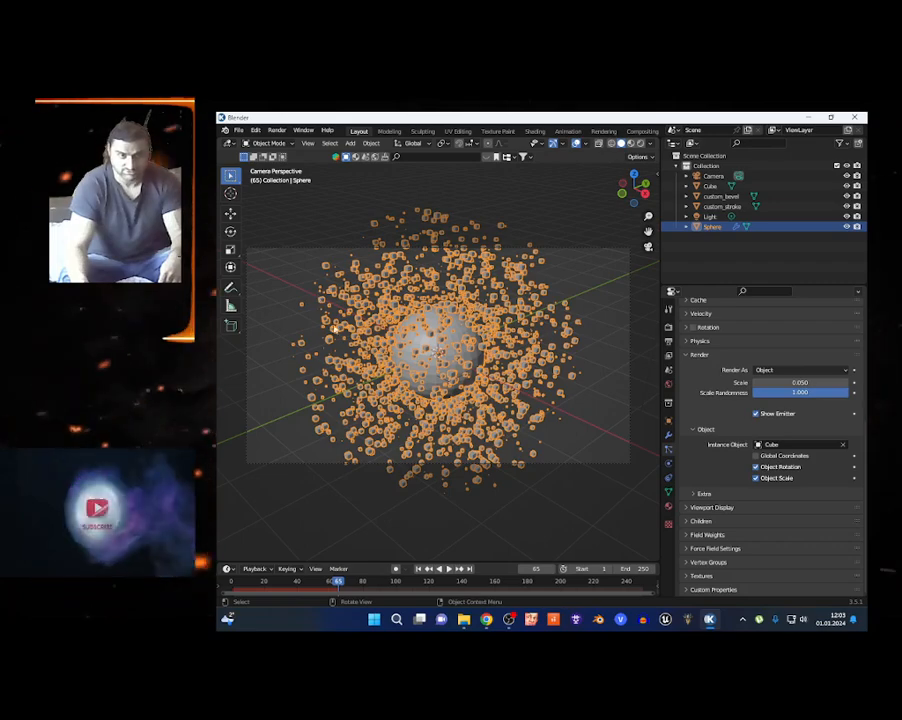
Reposition the camera with Walk Navigation so that it faces the sphere and its particles from farther away.
click(305, 143)
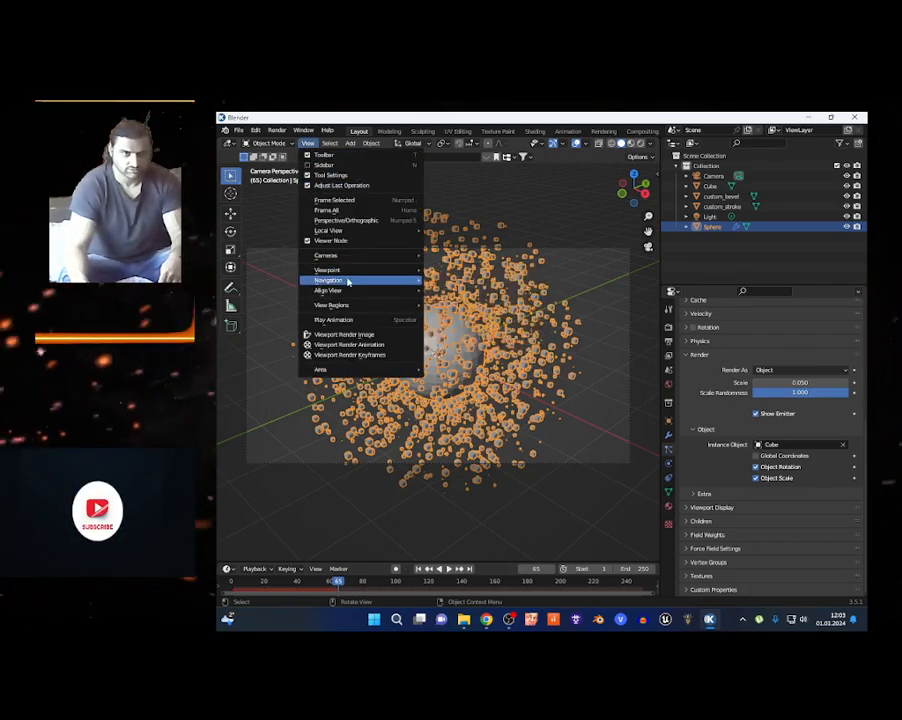
mouse_move(346, 281)
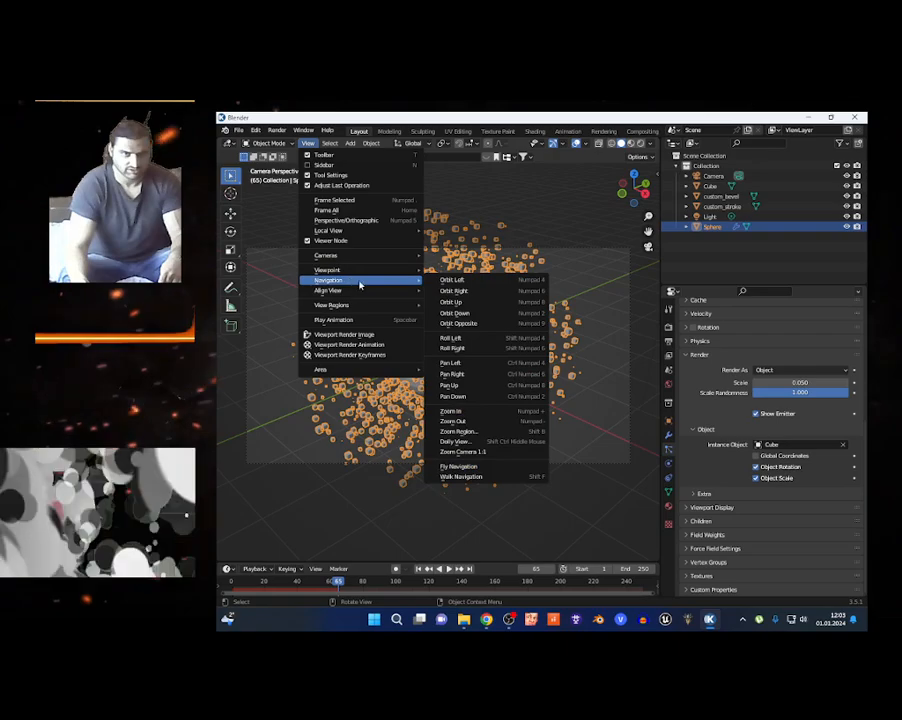
right_click(477, 477)
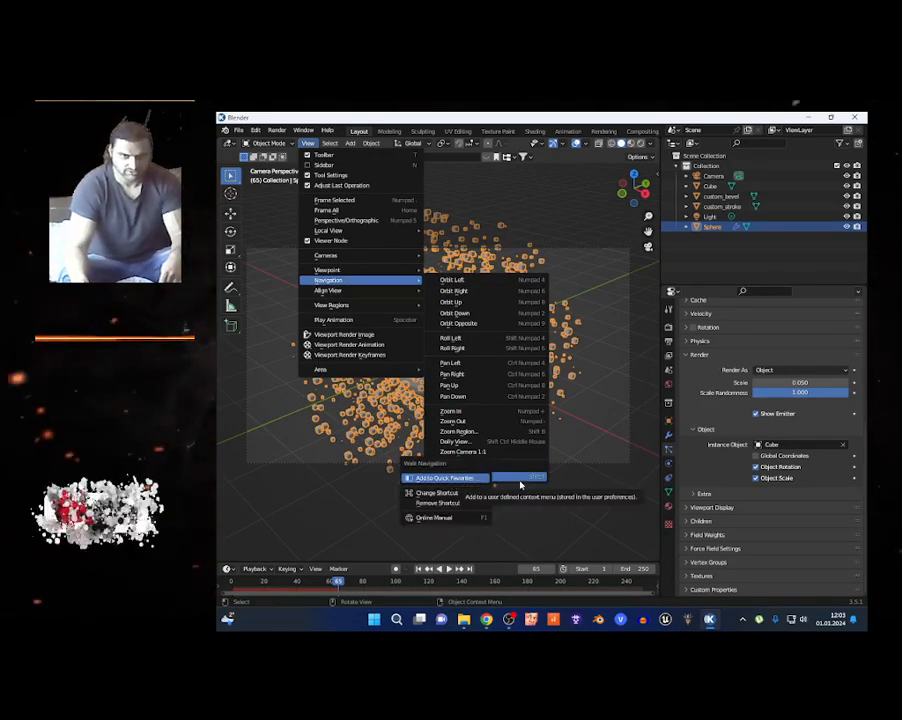
key(shift+grave)
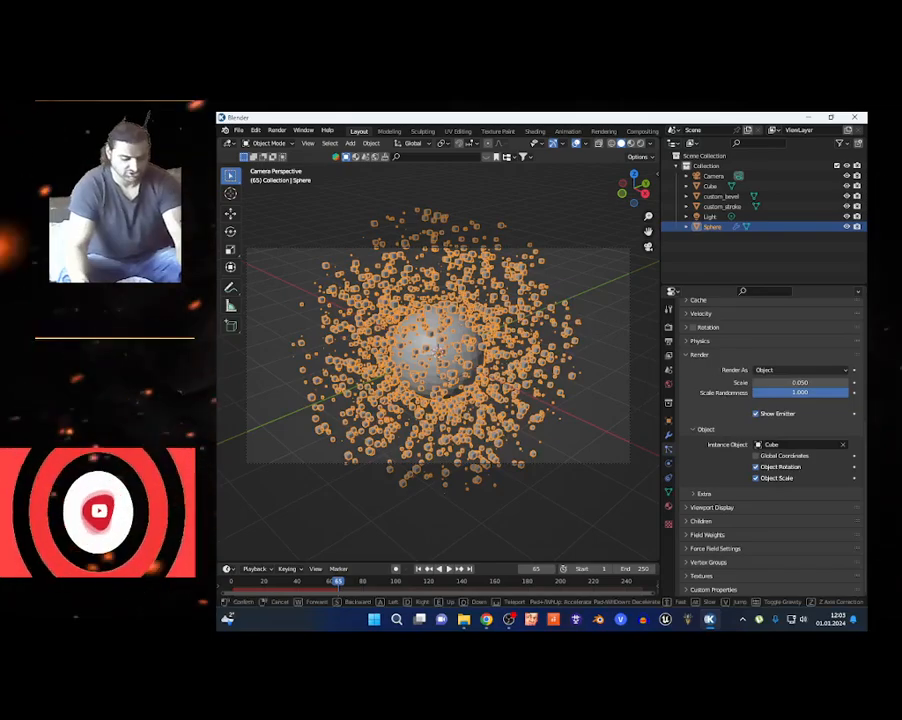
key(w)
key(a)
key(s)
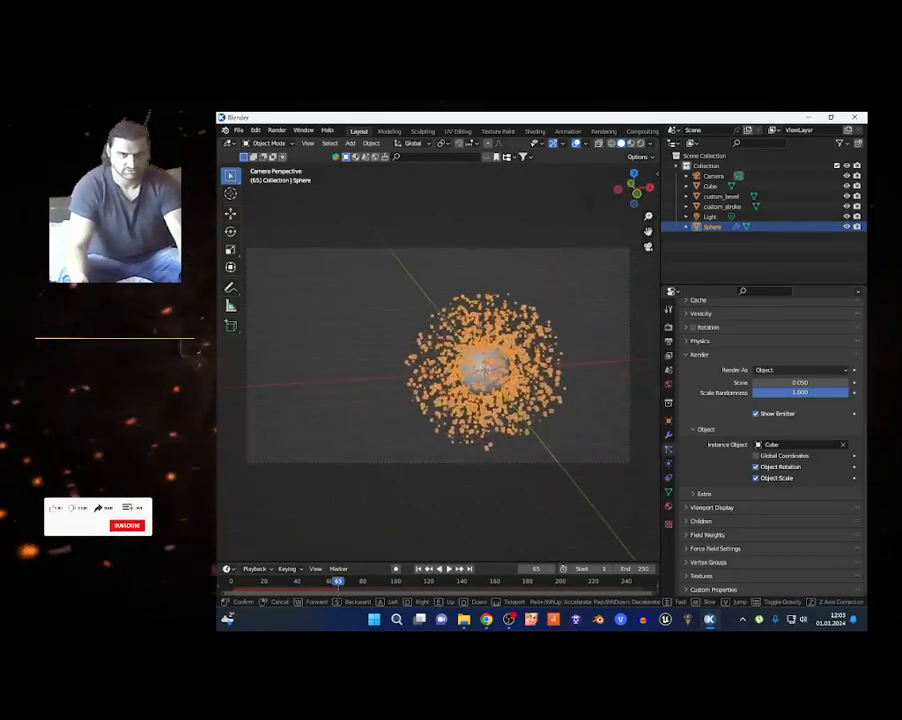
click(504, 367)
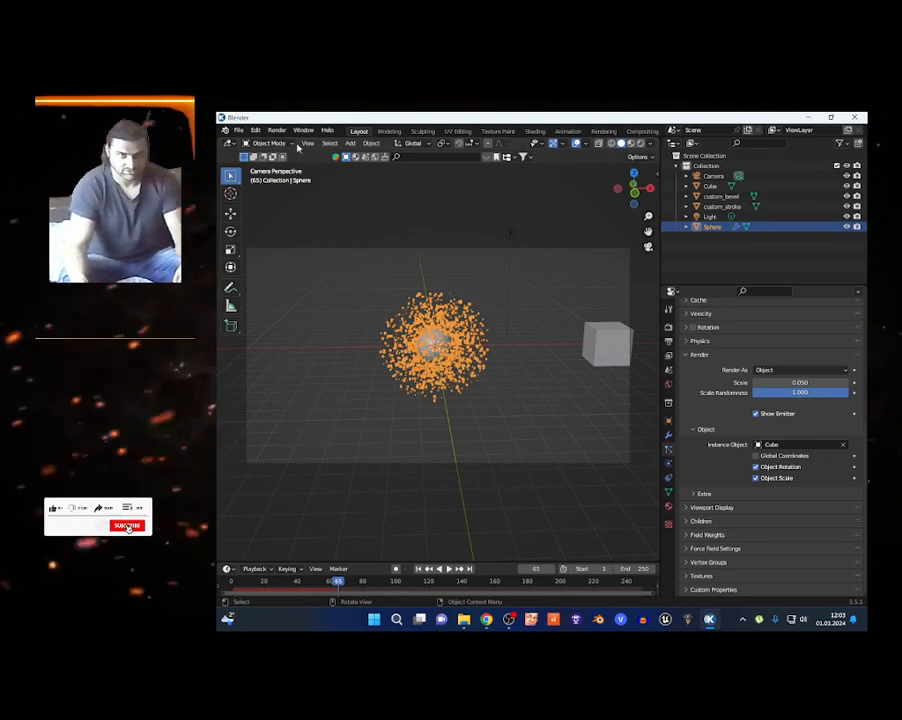
scroll(545, 391, up, 5)
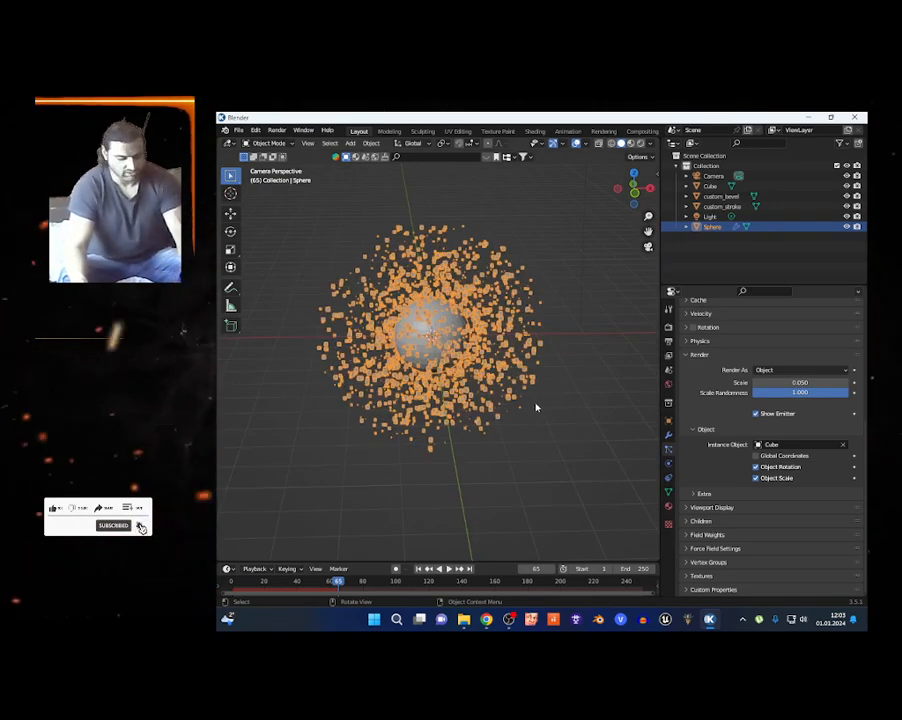
Add a Turbulence force field at the origin and set its strength to about 40.8.
key(shift+a)
mouse_move(506, 578)
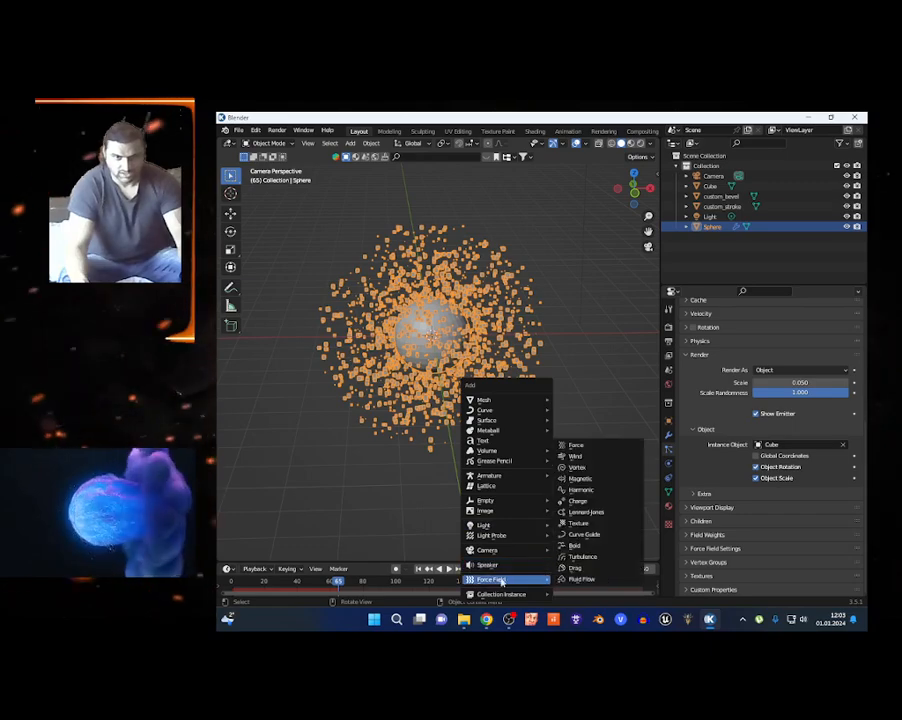
click(600, 557)
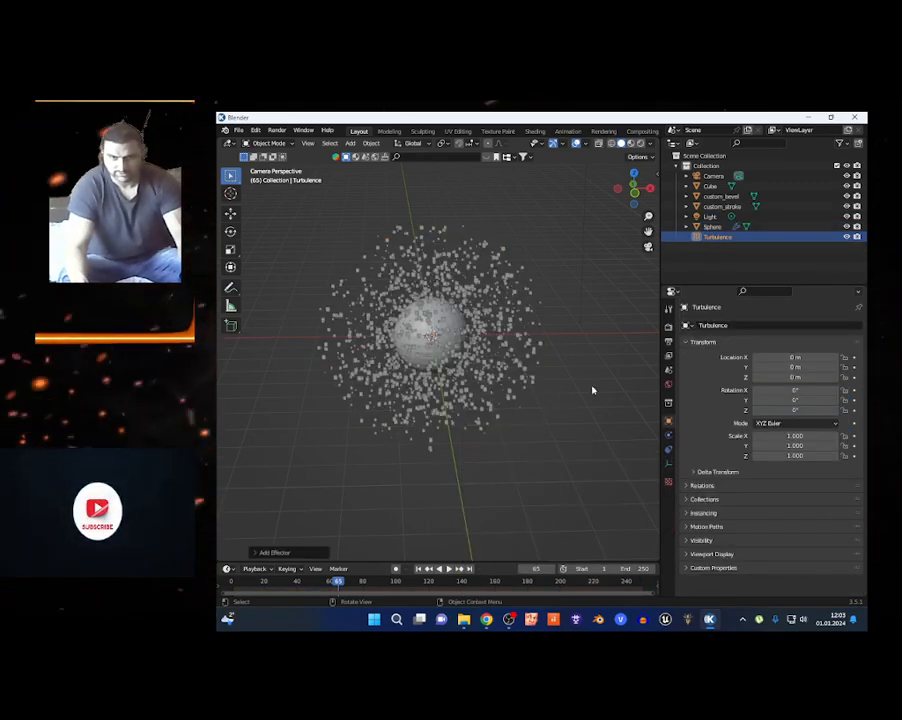
click(668, 437)
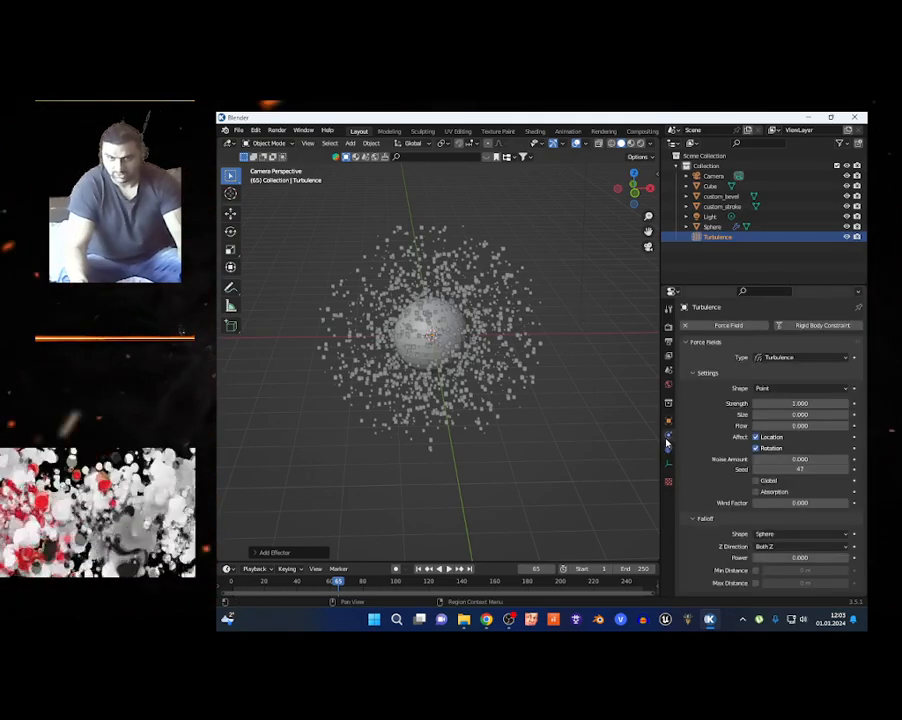
drag(785, 405, 825, 404)
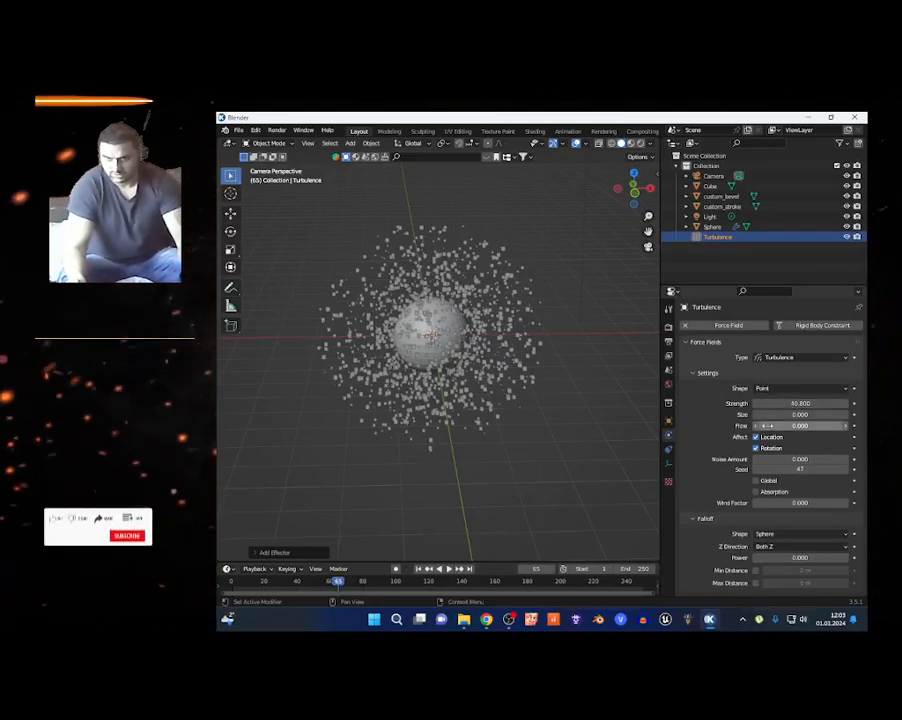
Set the turbulence field's flow to 10 and play the animation to check the particle motion.
drag(769, 427, 800, 427)
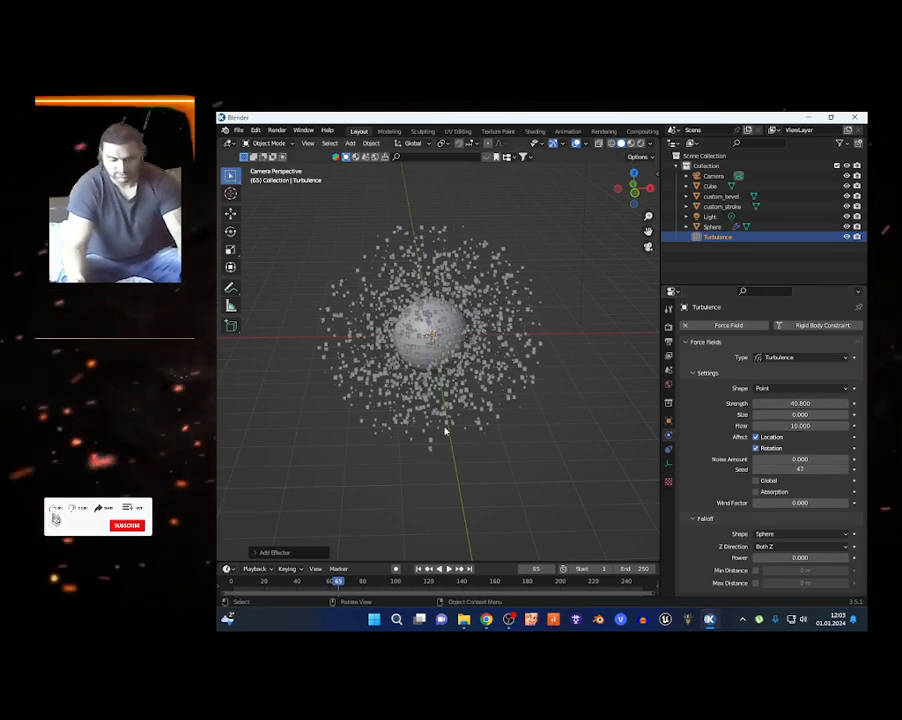
key(space)
scroll(477, 405, up, 4)
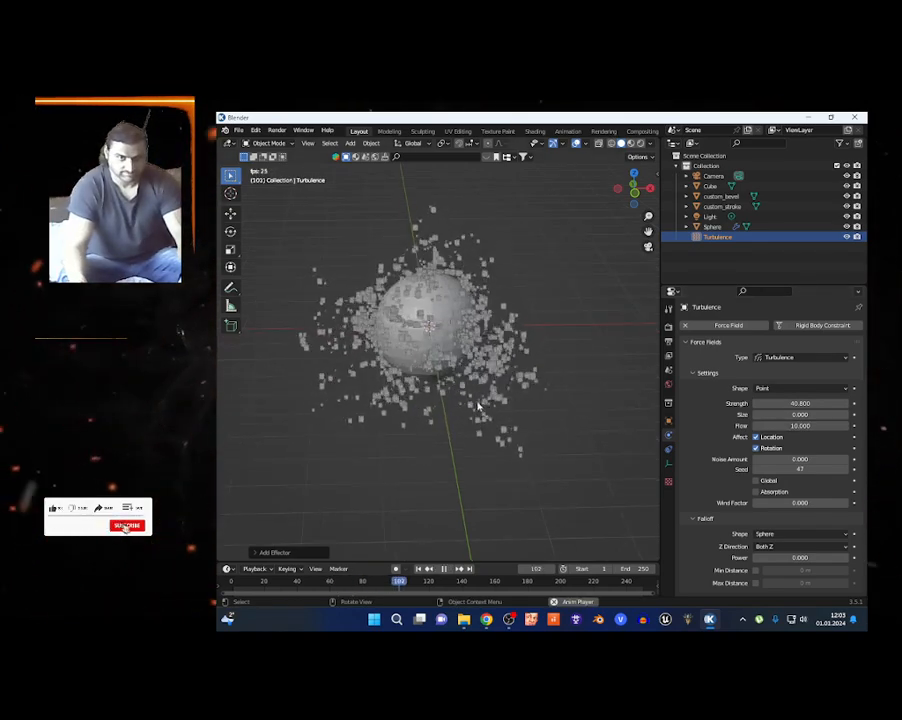
scroll(477, 404, down, 2)
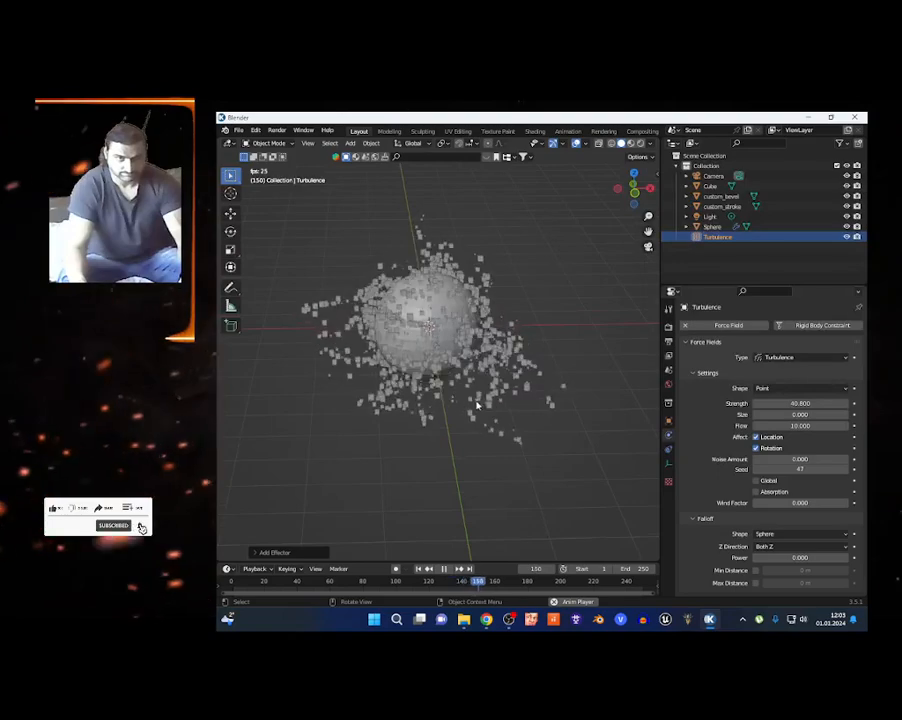
key(space)
Turn off Show Emitter in the viewport display settings of the sphere's particle system.
click(449, 301)
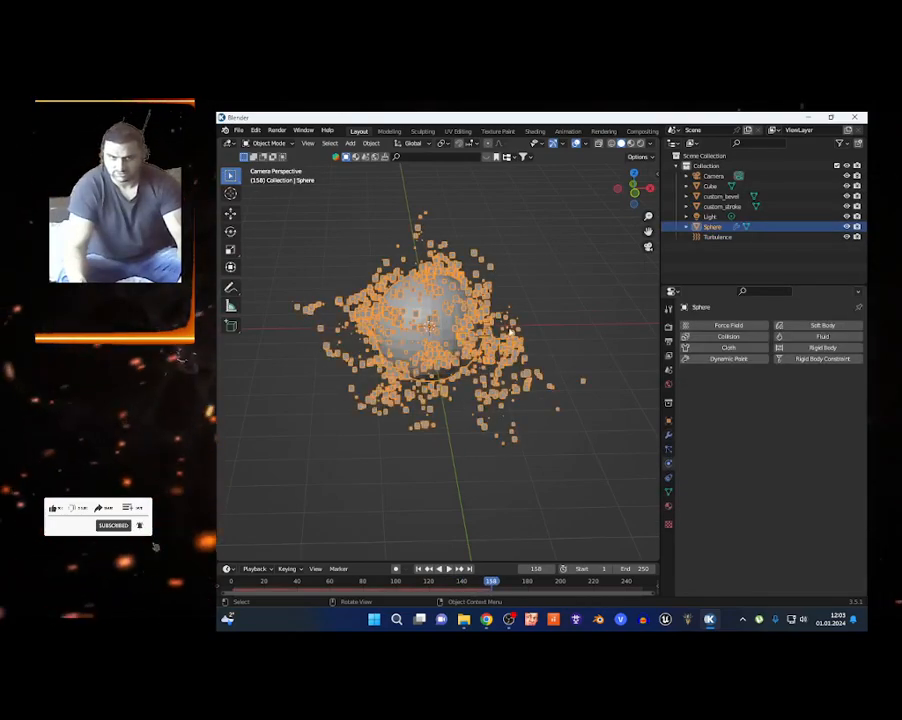
click(669, 450)
scroll(745, 483, down, 6)
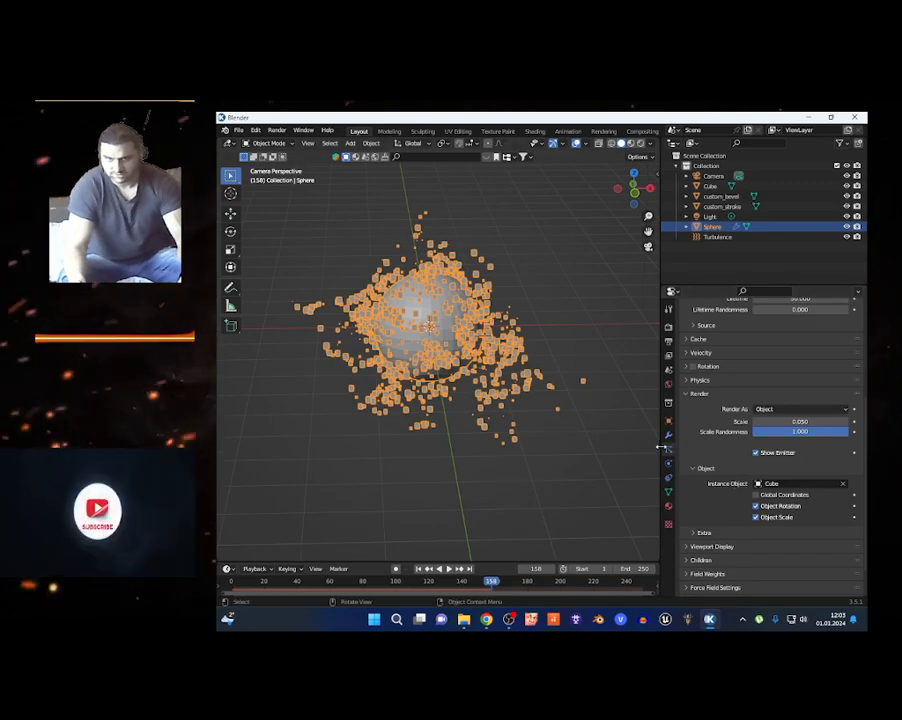
scroll(715, 520, down, 2)
click(686, 508)
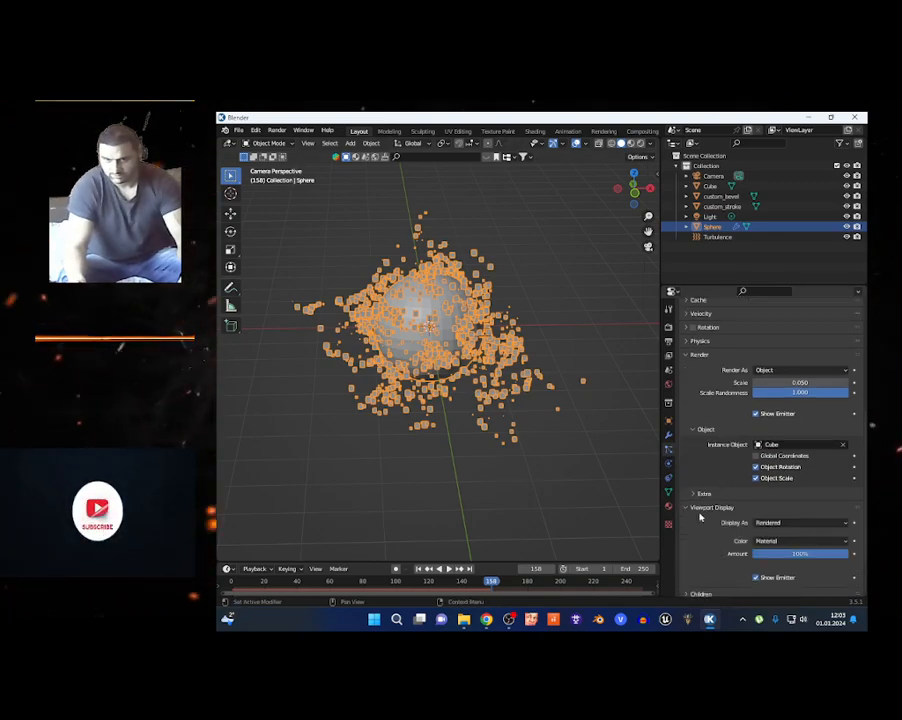
scroll(762, 512, down, 4)
click(756, 505)
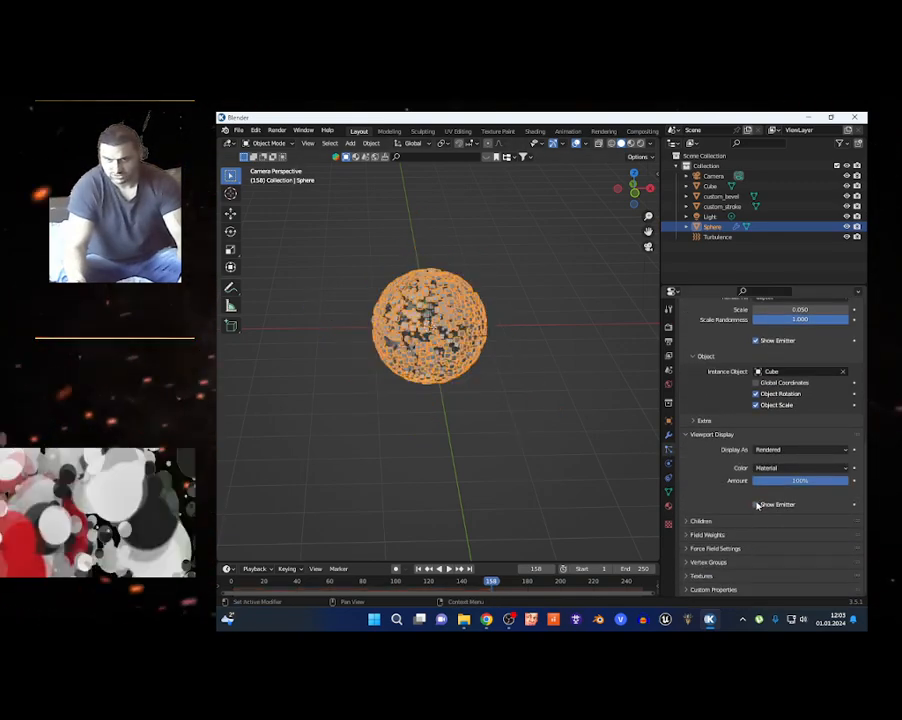
Deselect the sphere and play the animation to review the particles without the emitter.
click(512, 384)
key(space)
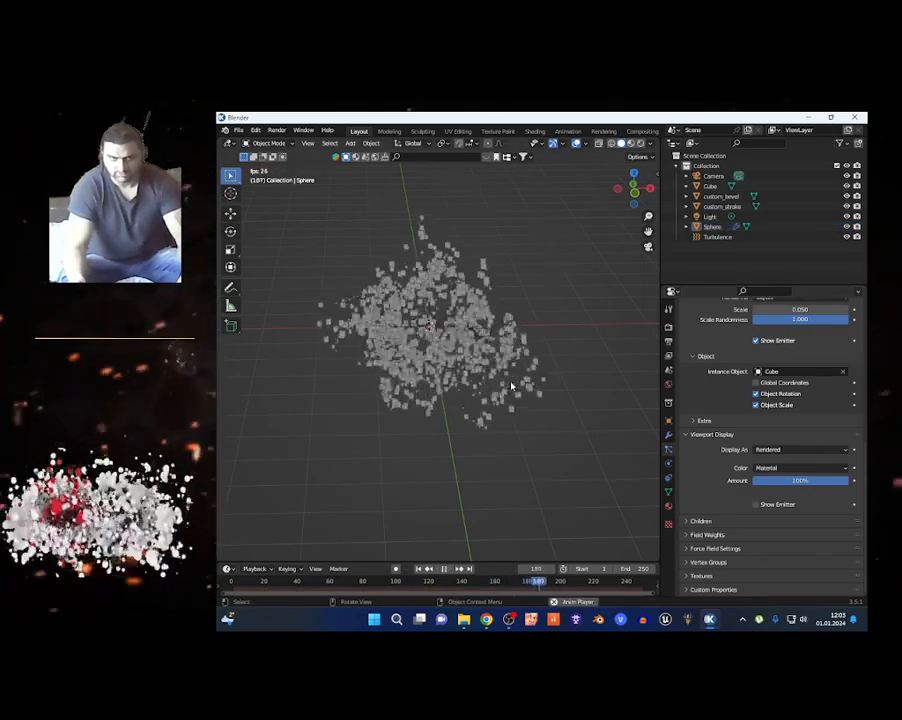
scroll(760, 435, up, 15)
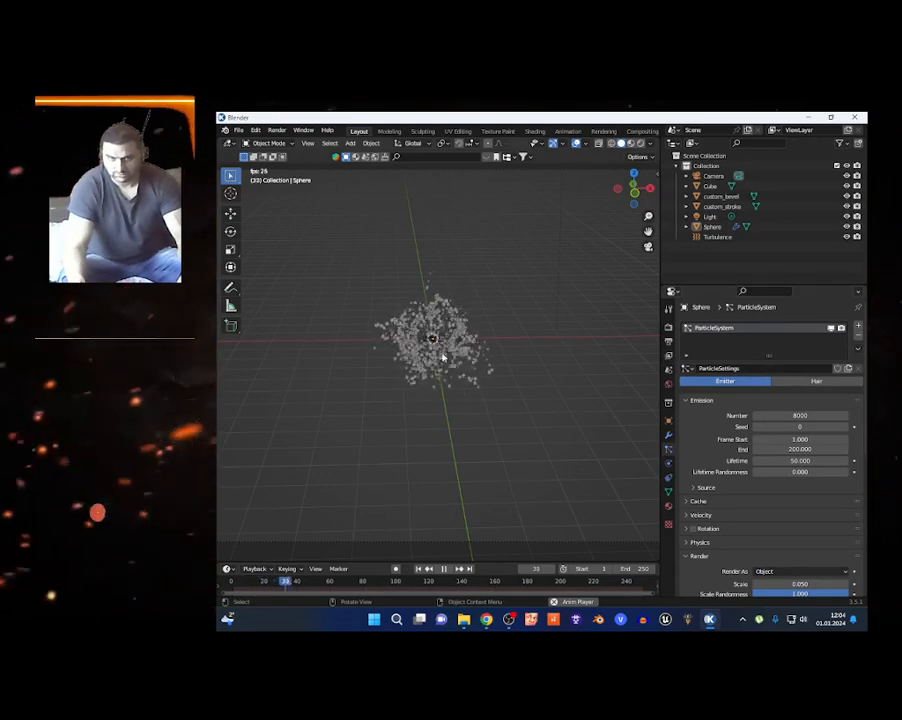
key(space)
Set the Old time stretching value to 50 in the output frame range and play the animation.
click(668, 345)
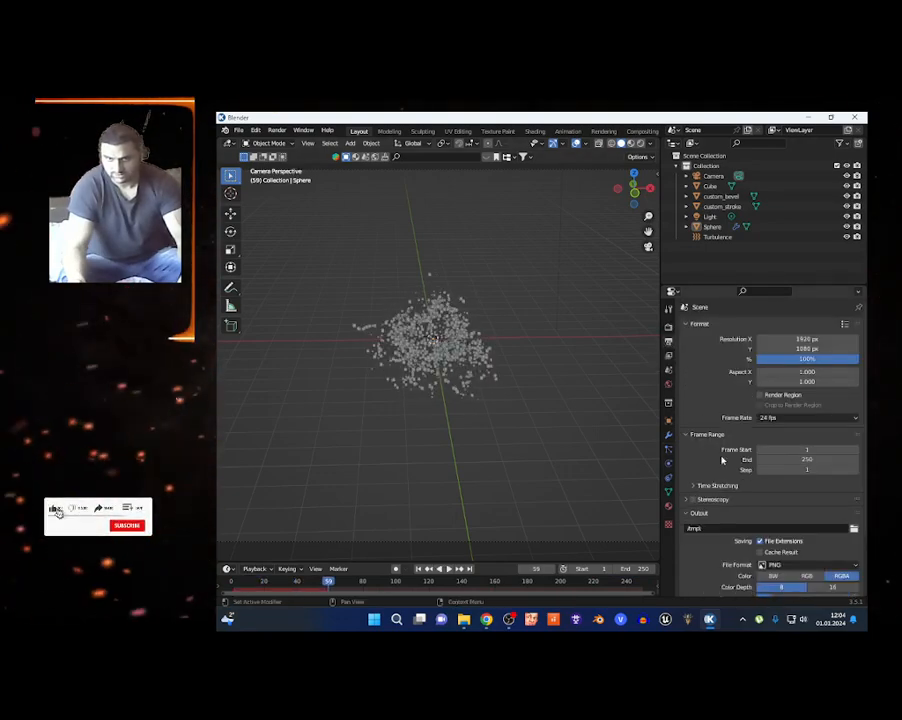
click(690, 486)
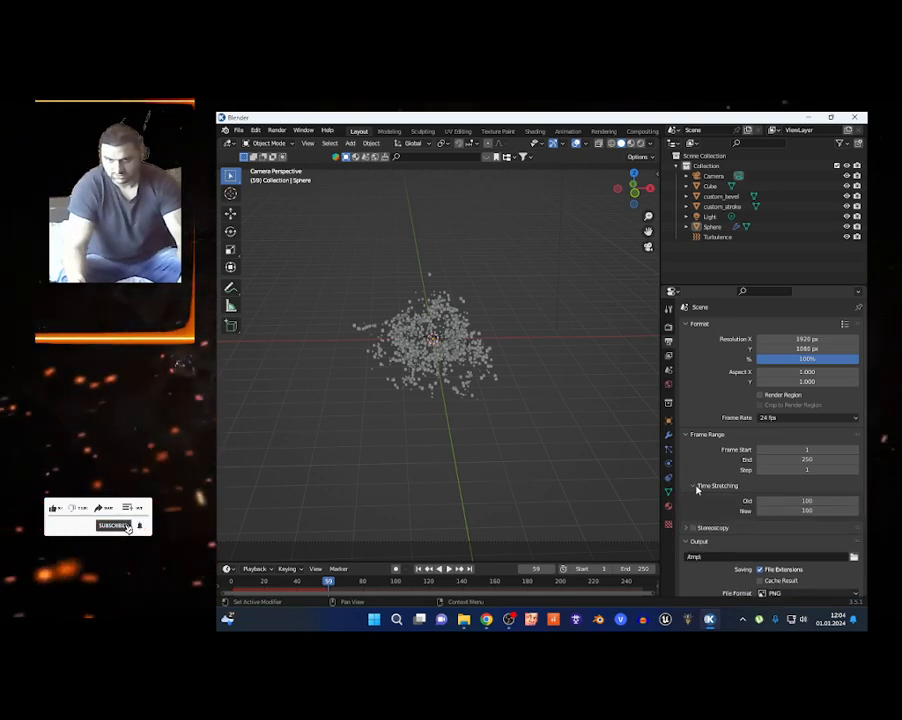
click(810, 501)
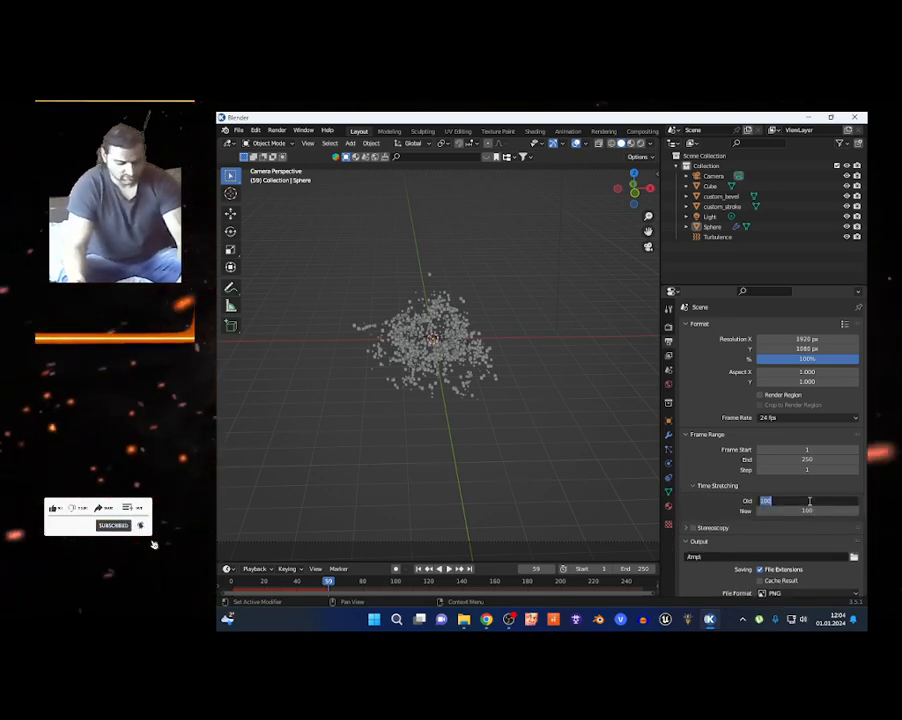
text(50)
key(Return)
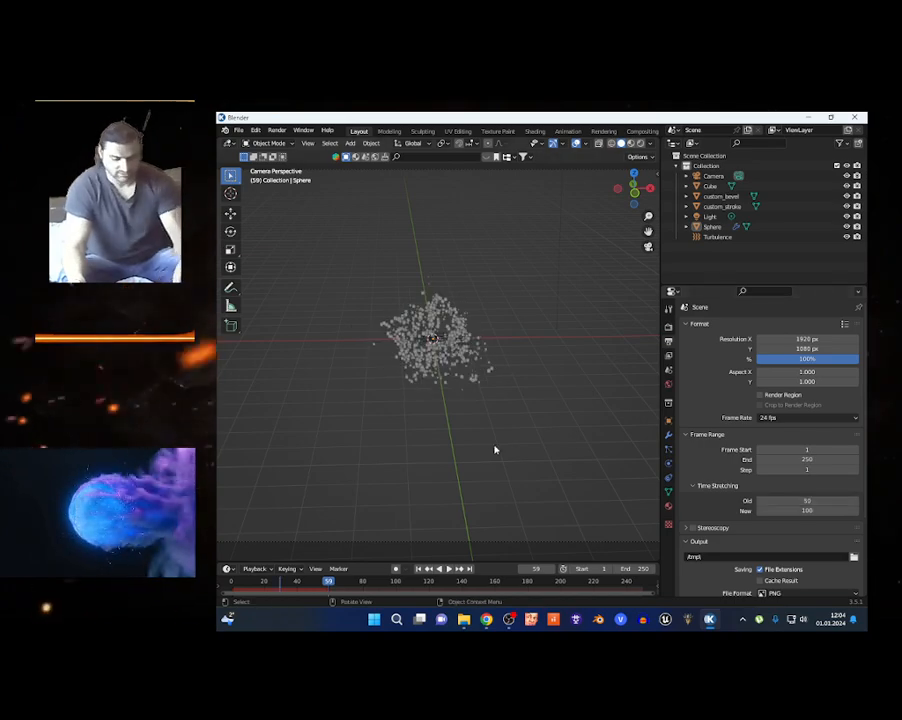
key(space)
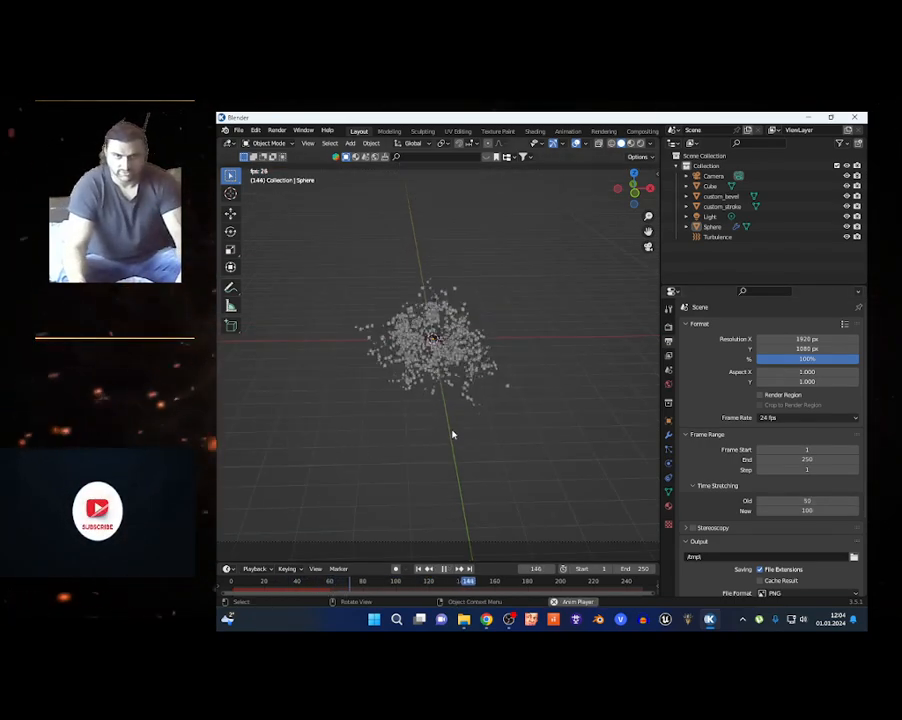
Switch the viewport to rendered shading, stop playback and set the world background strength to 0.
click(641, 144)
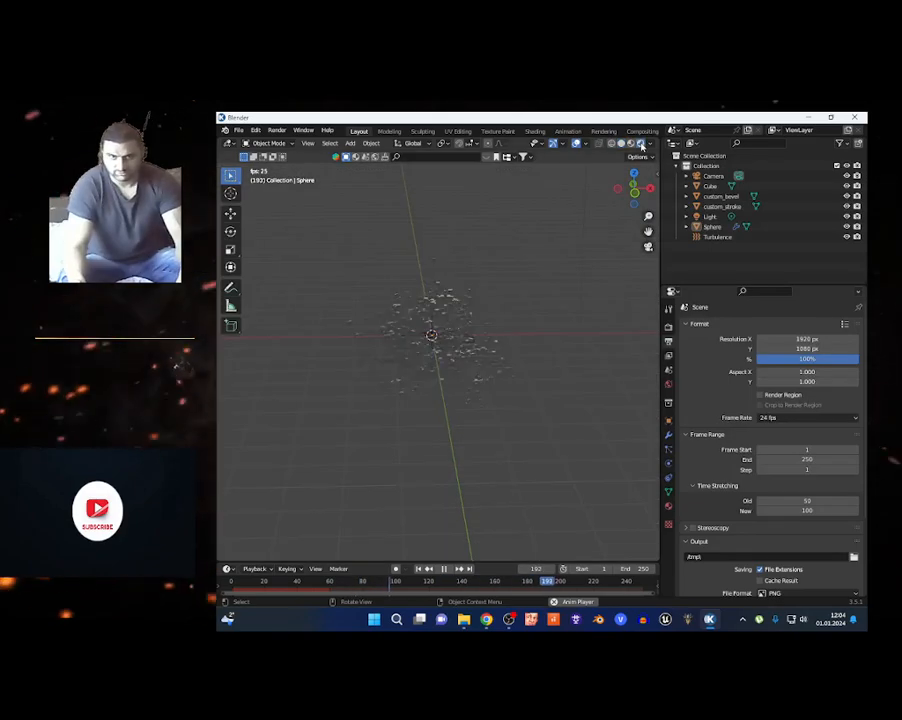
click(513, 377)
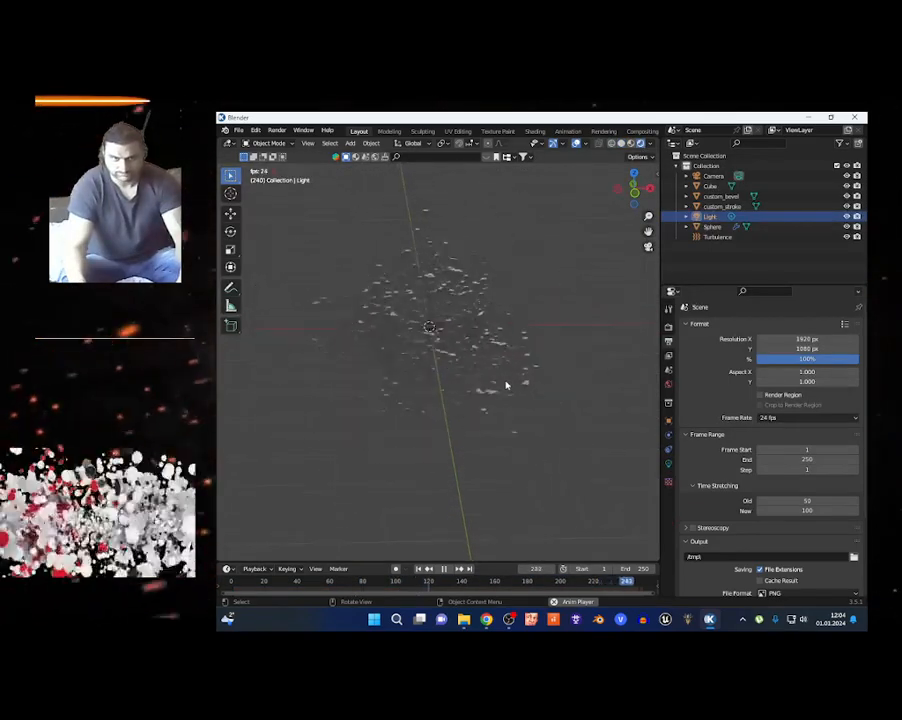
key(space)
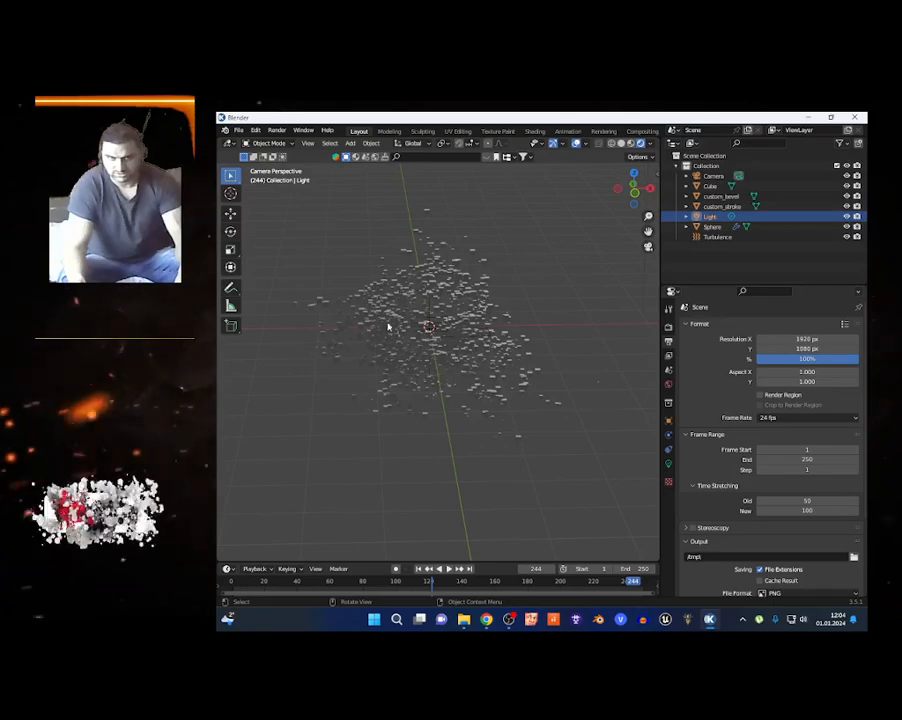
click(669, 386)
drag(807, 419, 760, 419)
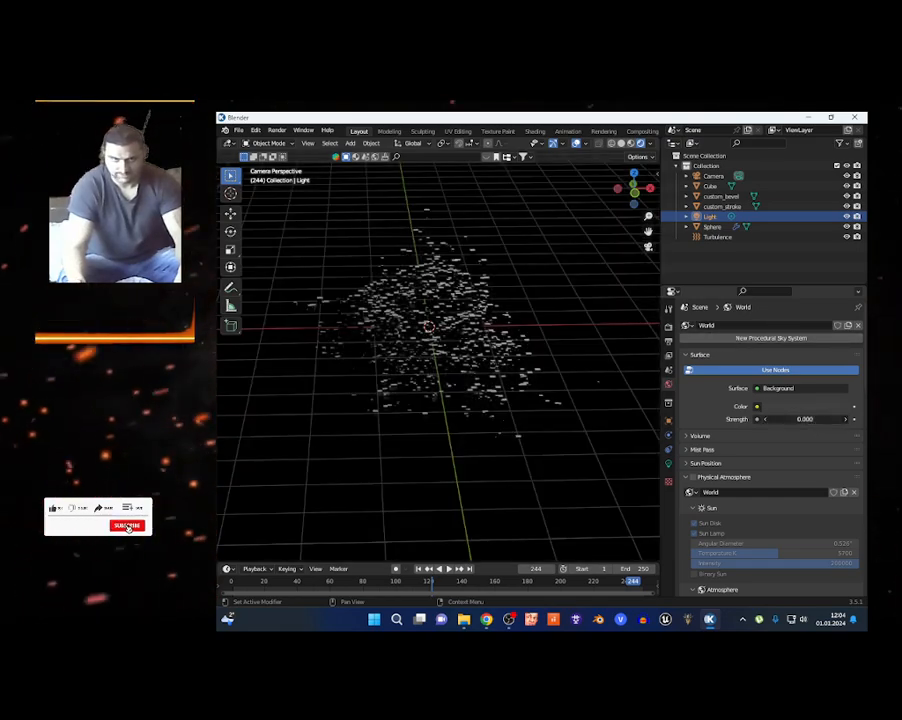
Change the surface shader of the cube's material to Emission.
scroll(461, 354, down, 6)
click(551, 345)
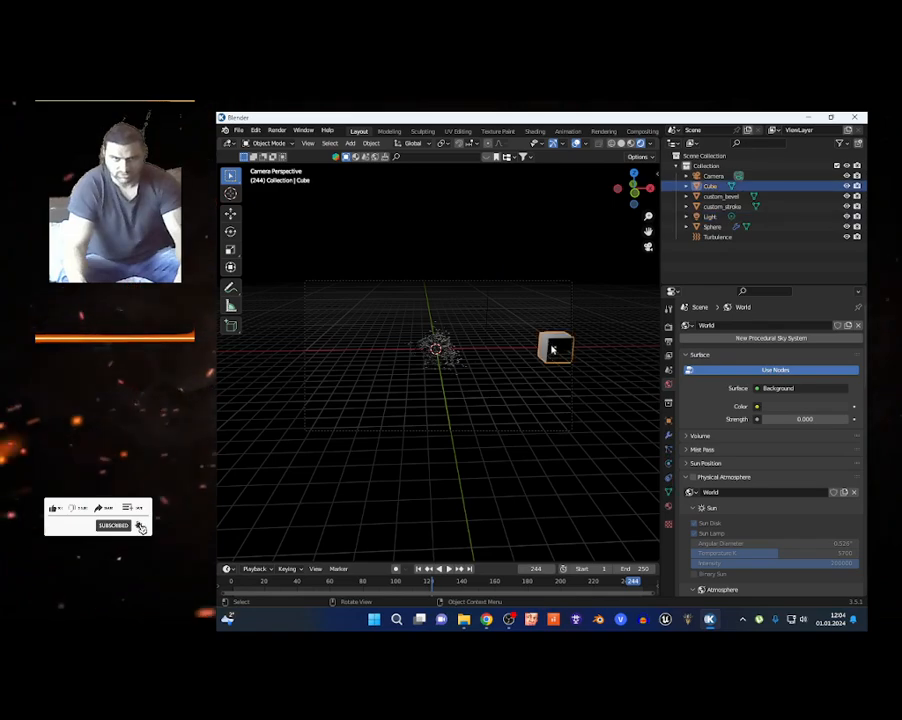
click(669, 509)
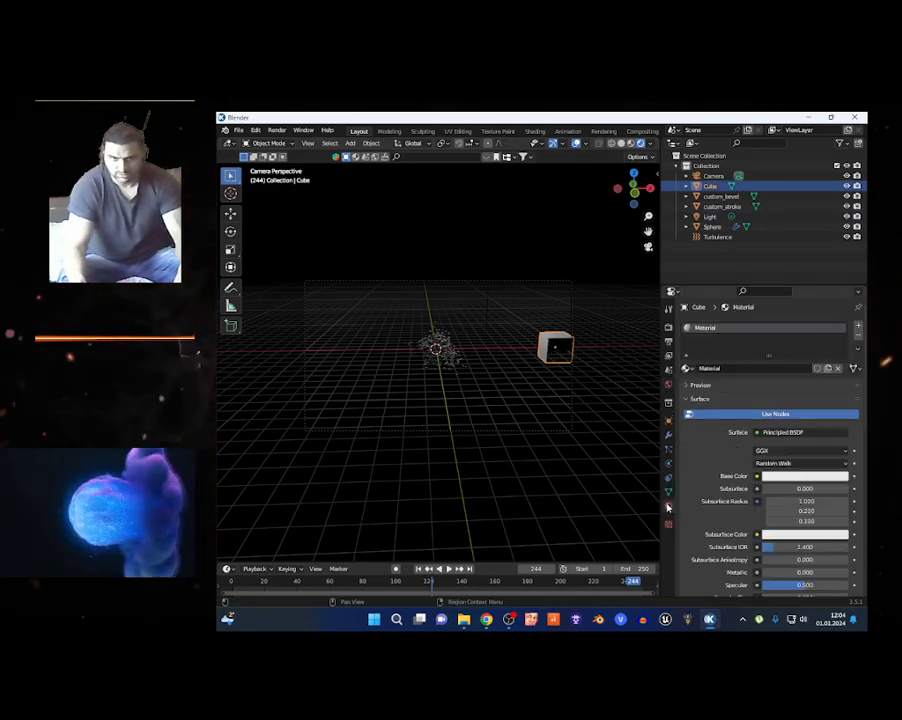
click(782, 432)
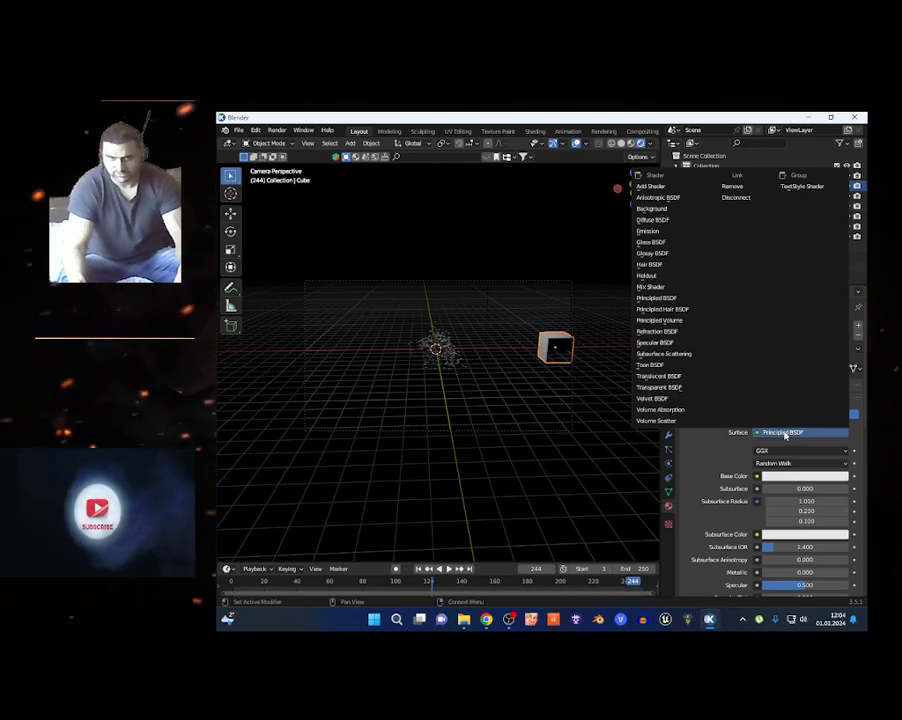
click(648, 231)
scroll(497, 425, up, 5)
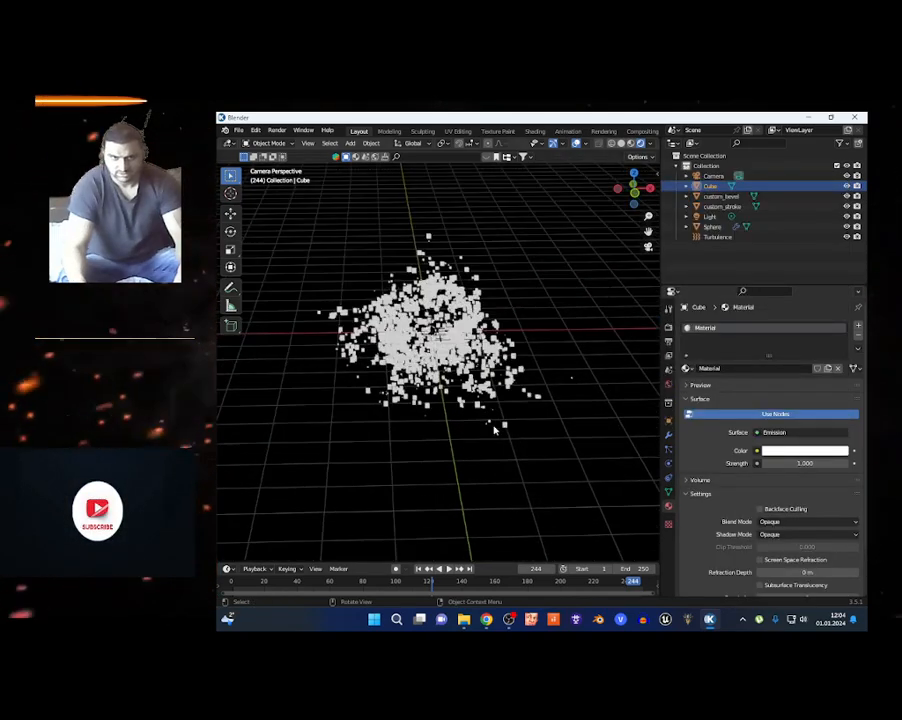
Set the cube material's emission strength to 3.9 with a light purple color and play the animation.
mouse_move(782, 462)
mouse_down()
mouse_move(831, 462)
mouse_move(772, 463)
mouse_move(787, 463)
mouse_up()
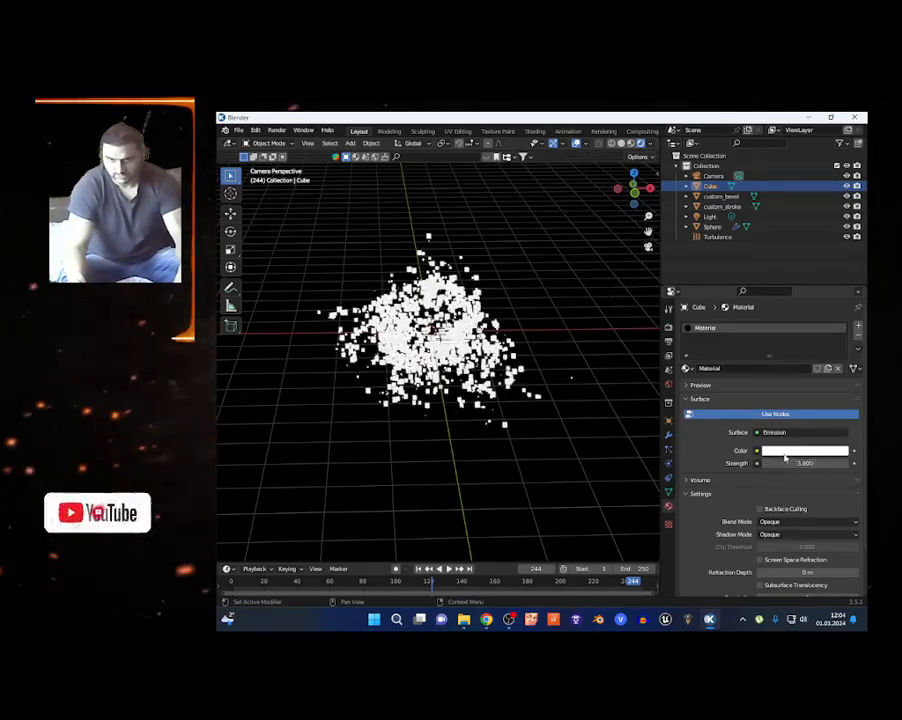
click(792, 451)
click(801, 353)
click(550, 339)
key(space)
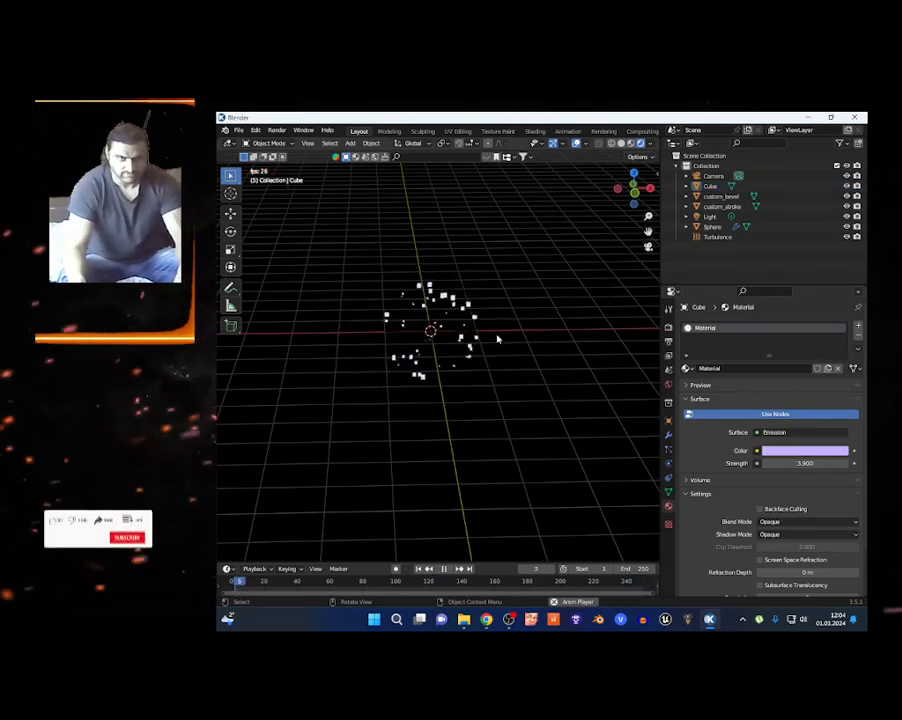
scroll(518, 363, down, 3)
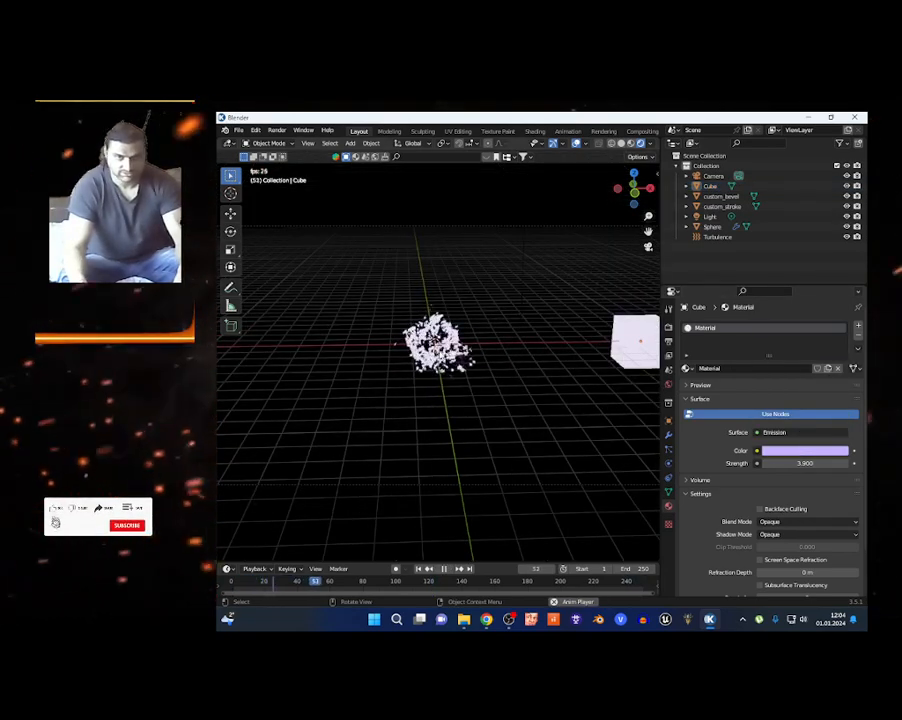
Reduce the render scale of the sphere's particles to 0.010, then deselect the sphere.
click(711, 228)
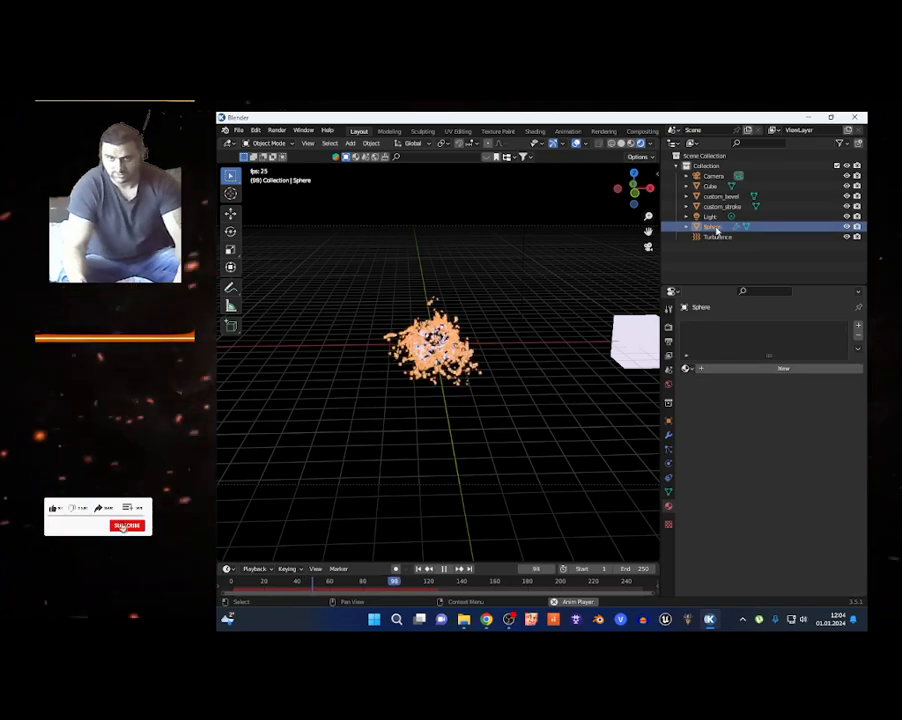
click(668, 457)
scroll(754, 487, down, 8)
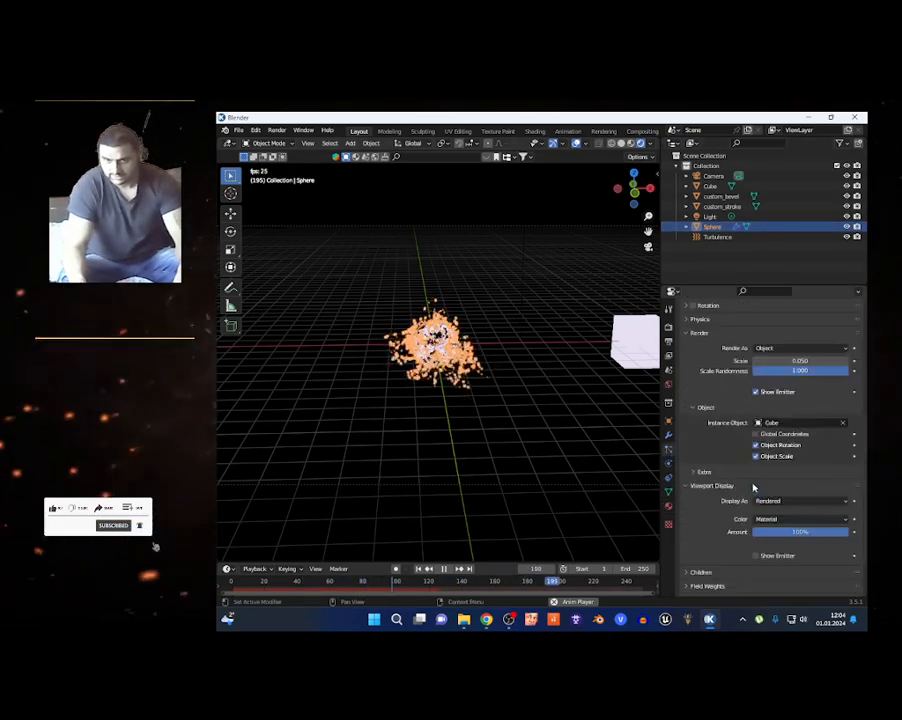
scroll(756, 487, down, 3)
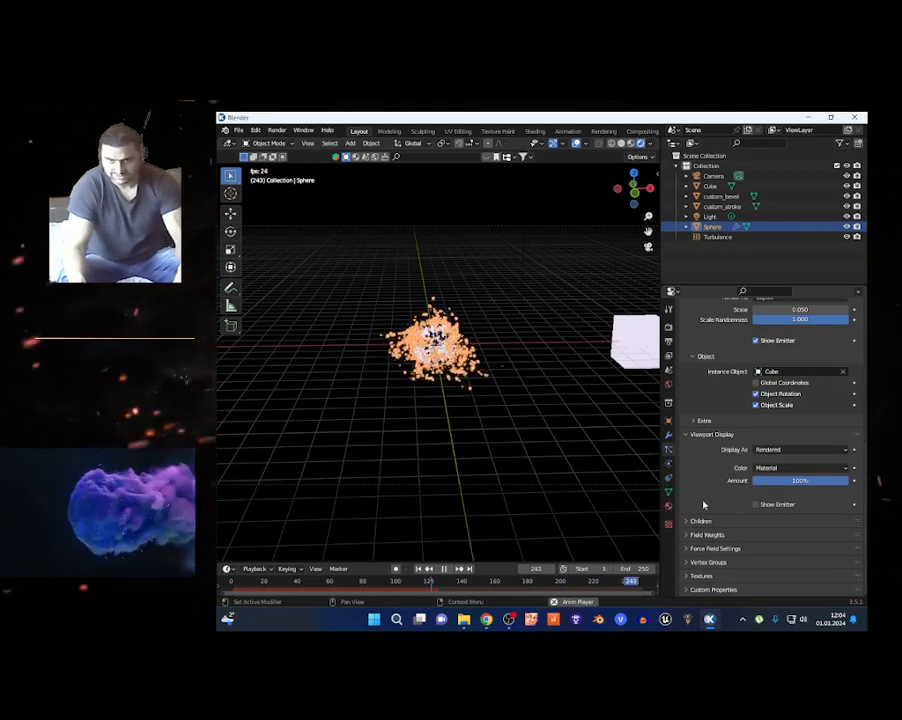
scroll(726, 445, up, 5)
scroll(726, 445, up, 1)
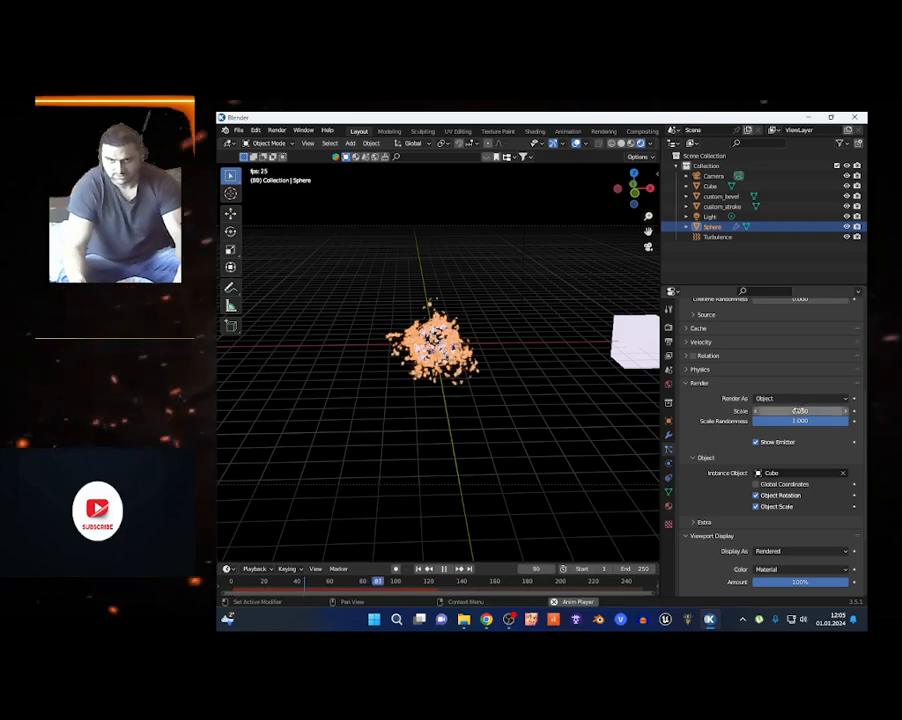
mouse_move(800, 411)
mouse_down()
mouse_move(815, 411)
mouse_move(790, 411)
mouse_up()
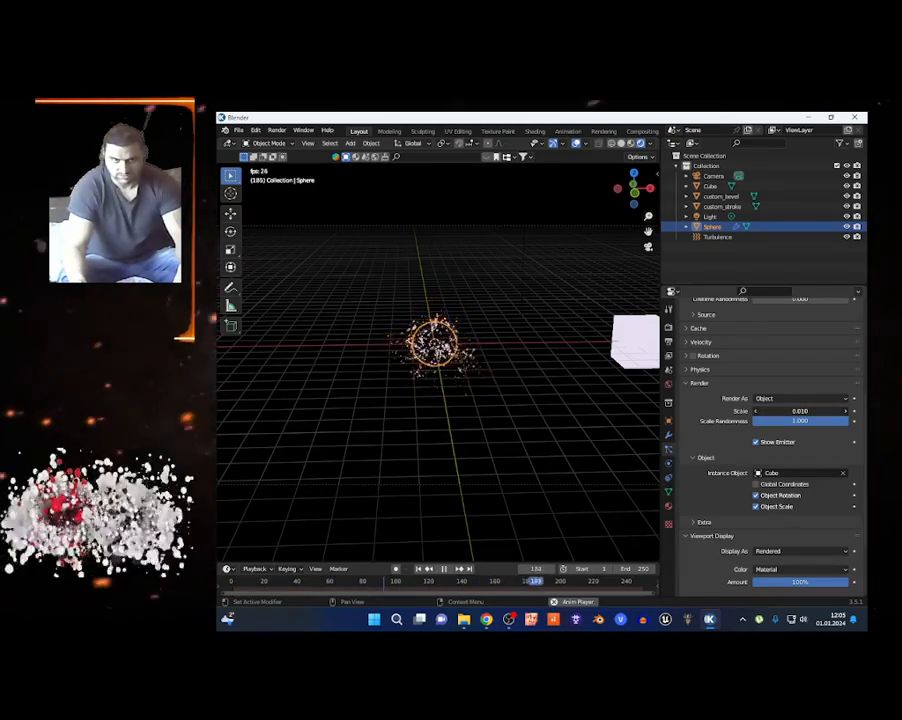
scroll(447, 430, up, 8)
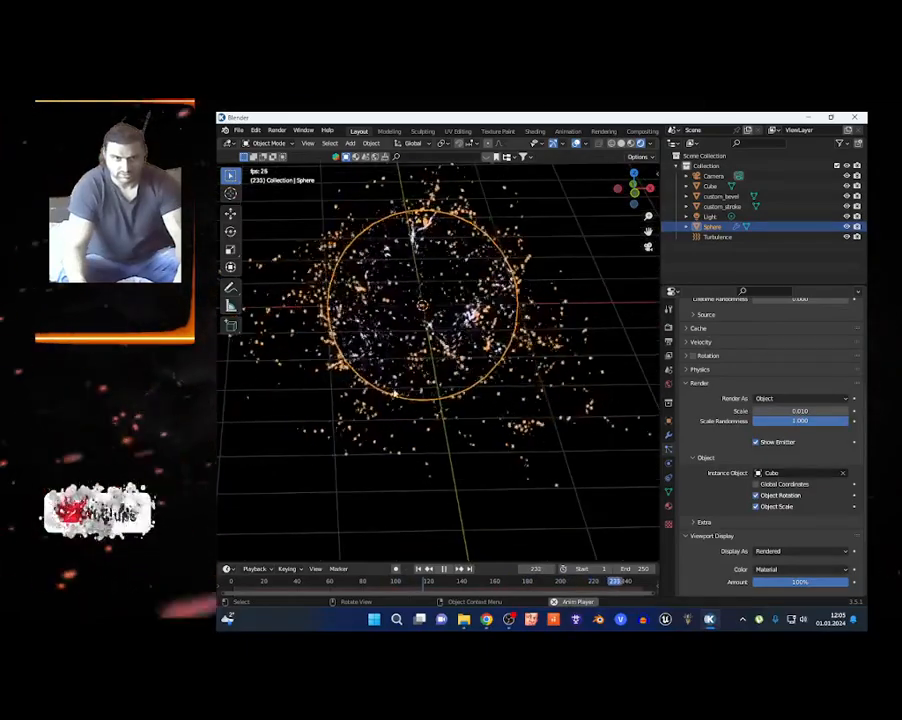
click(296, 254)
scroll(433, 340, down, 2)
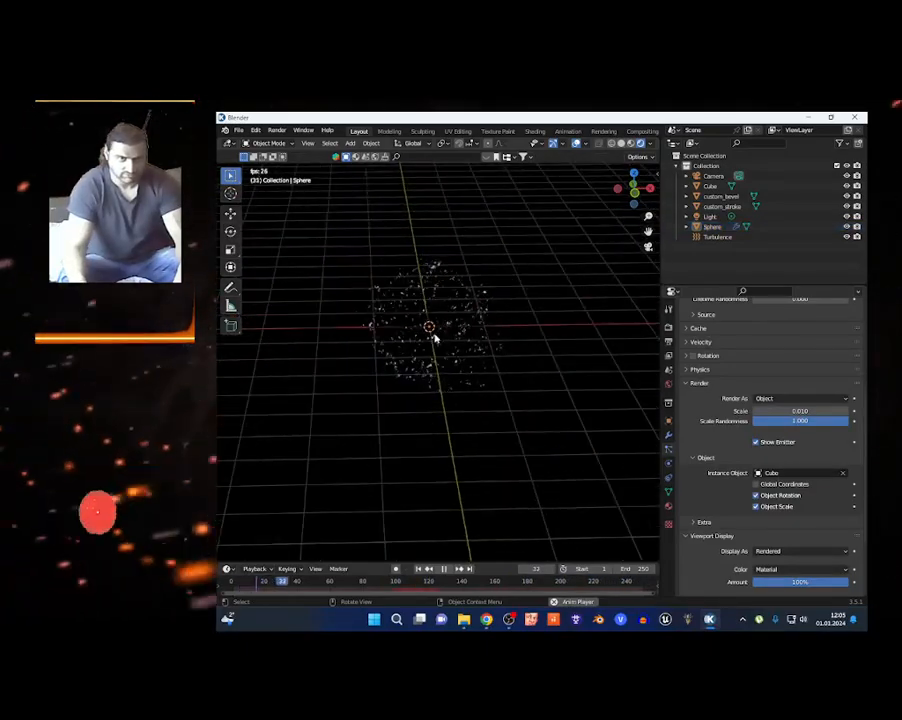
Enlarge the timeline area and set the sphere's particle emission number to 1400.
drag(499, 561, 499, 478)
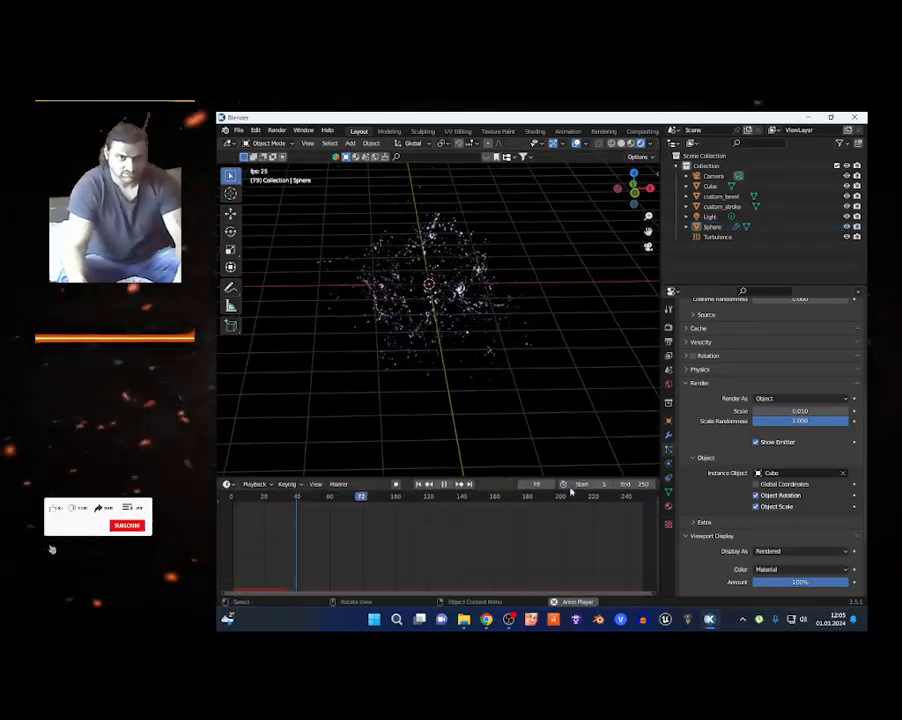
scroll(758, 513, up, 2)
scroll(795, 405, up, 3)
double_click(792, 403)
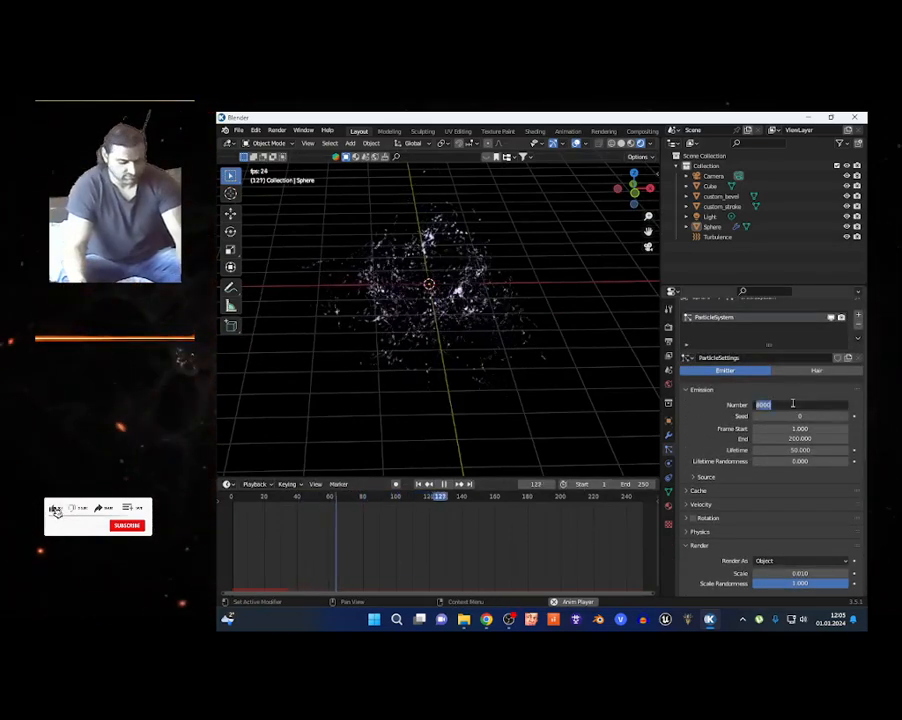
text(14000)
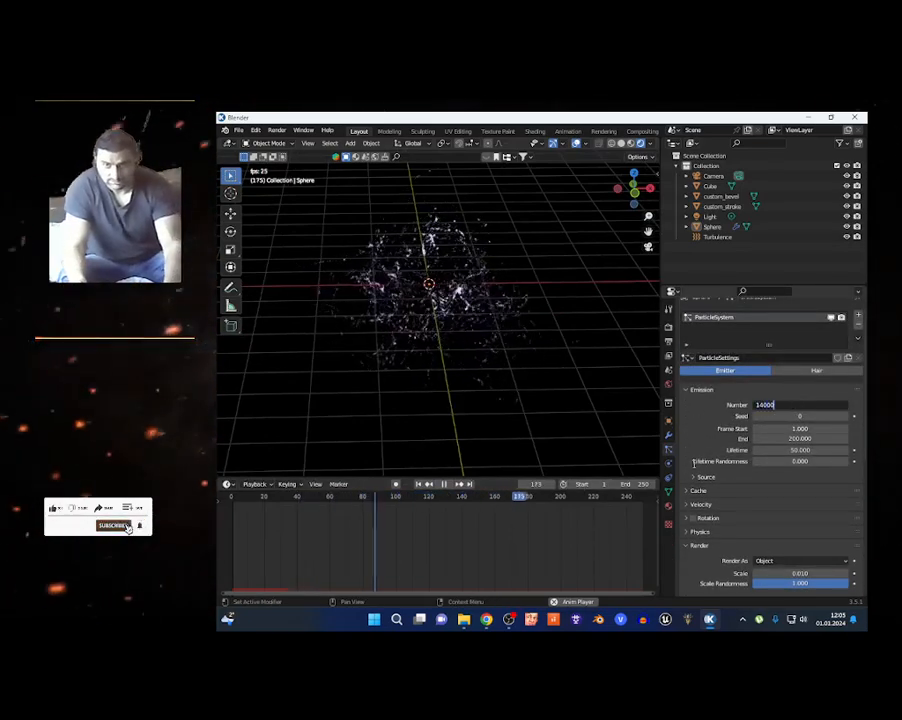
key(Return)
scroll(480, 340, up, 5)
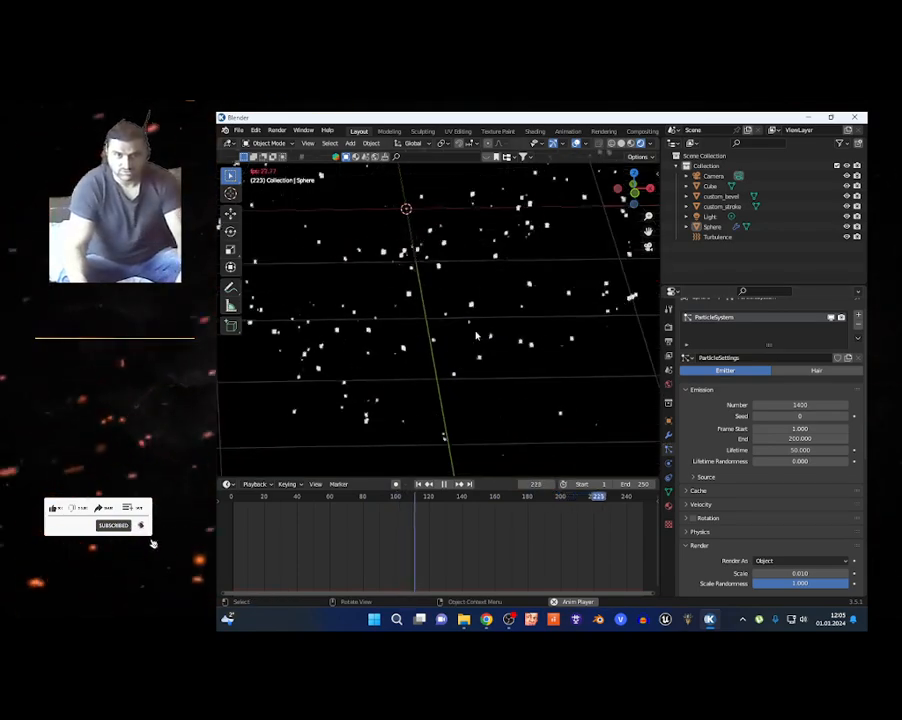
scroll(409, 291, down, 4)
middle_drag(397, 270, 427, 320)
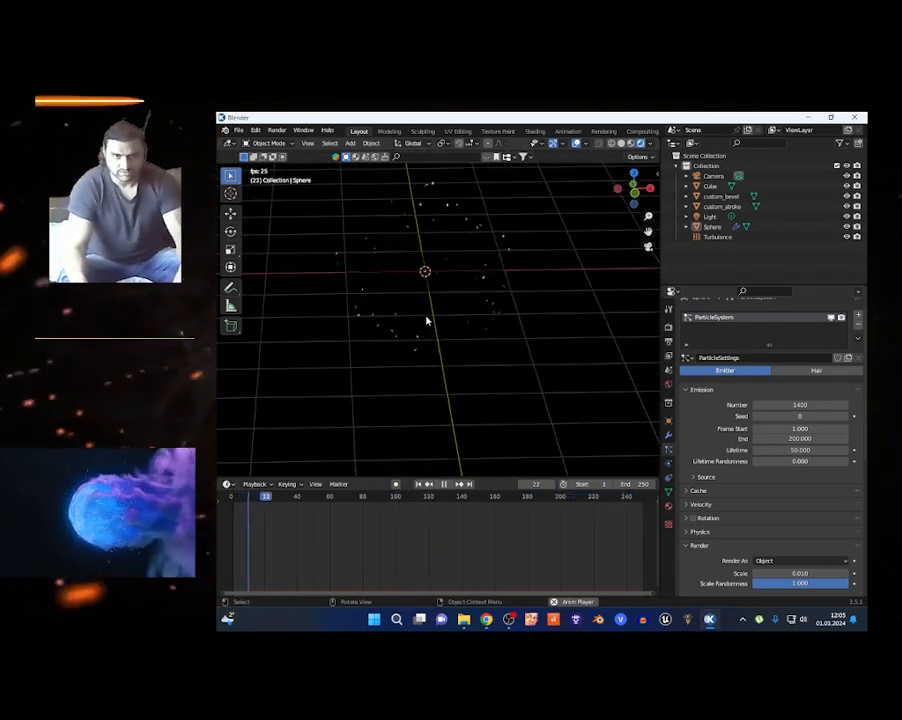
Set the sphere's particle emission number to 14000 and check the particle cloud during playback.
click(812, 404)
text(0)
key(Return)
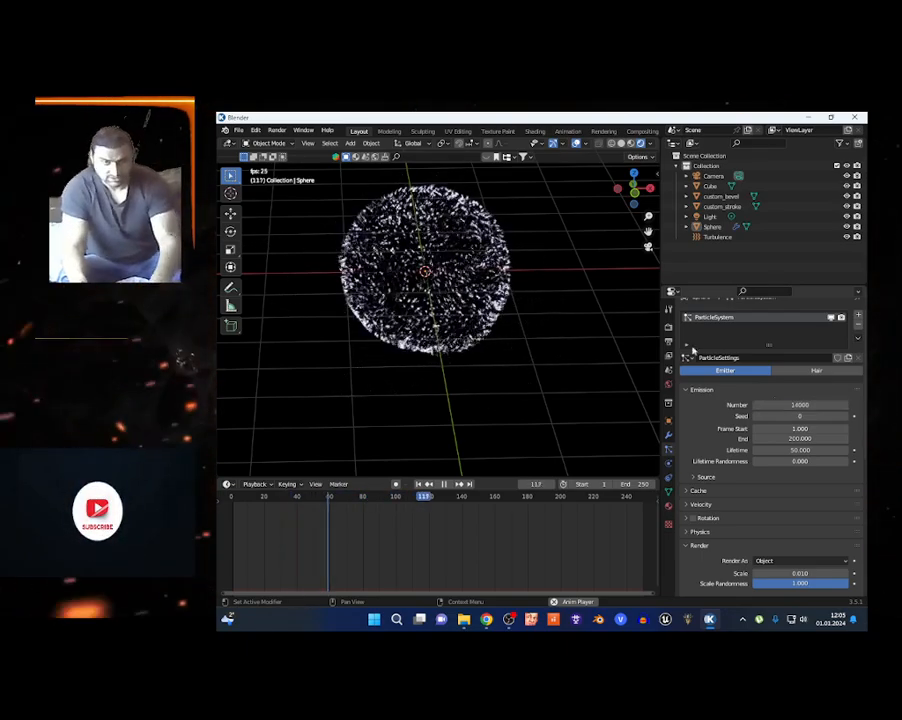
scroll(437, 318, down, 3)
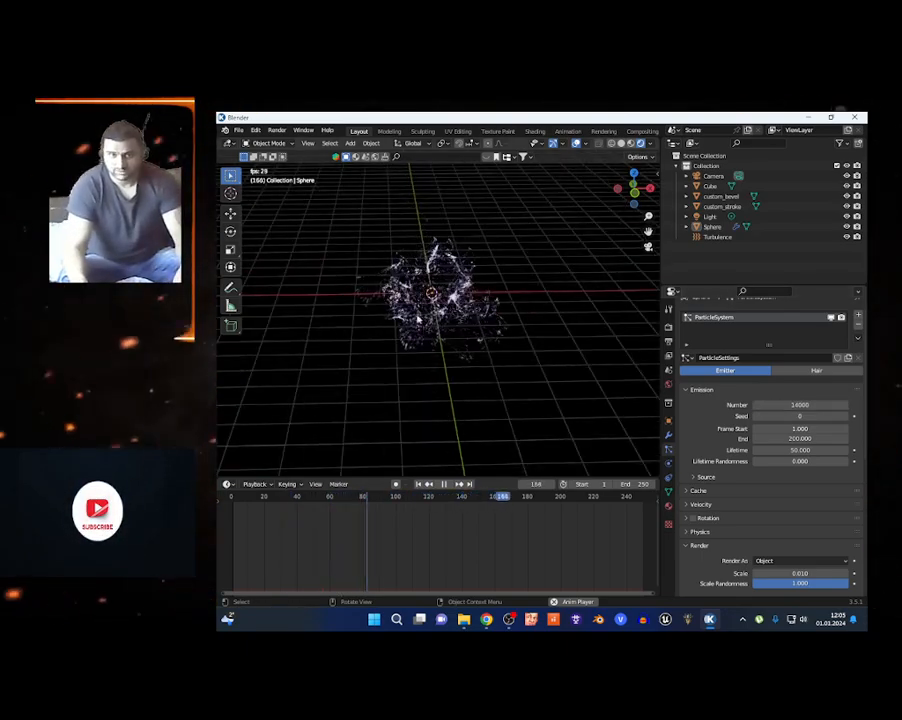
scroll(422, 326, up, 2)
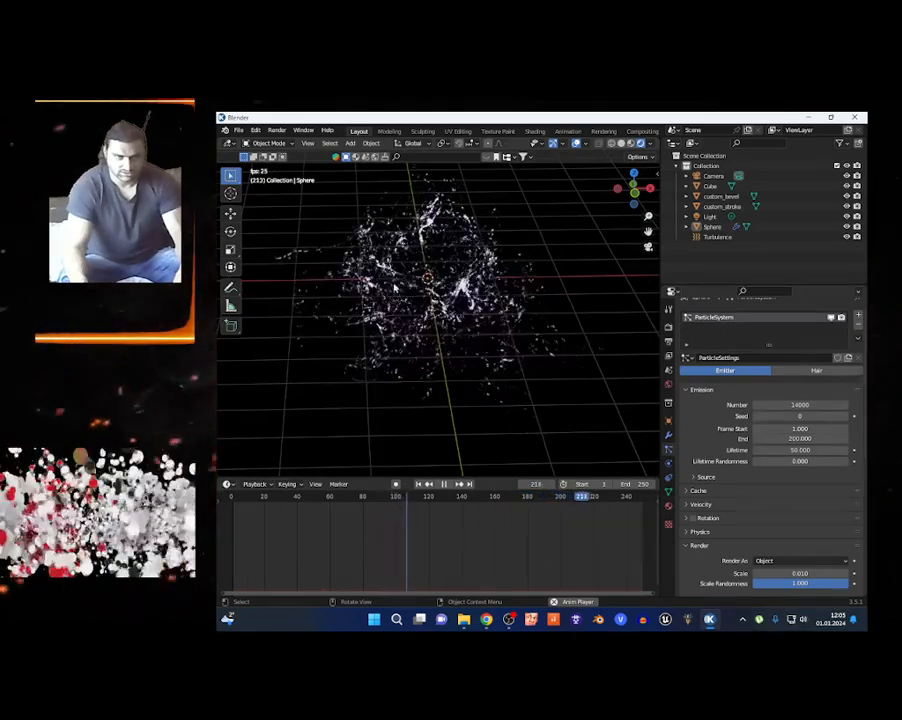
Delete the Turbulence force field and stop the playback.
click(716, 237)
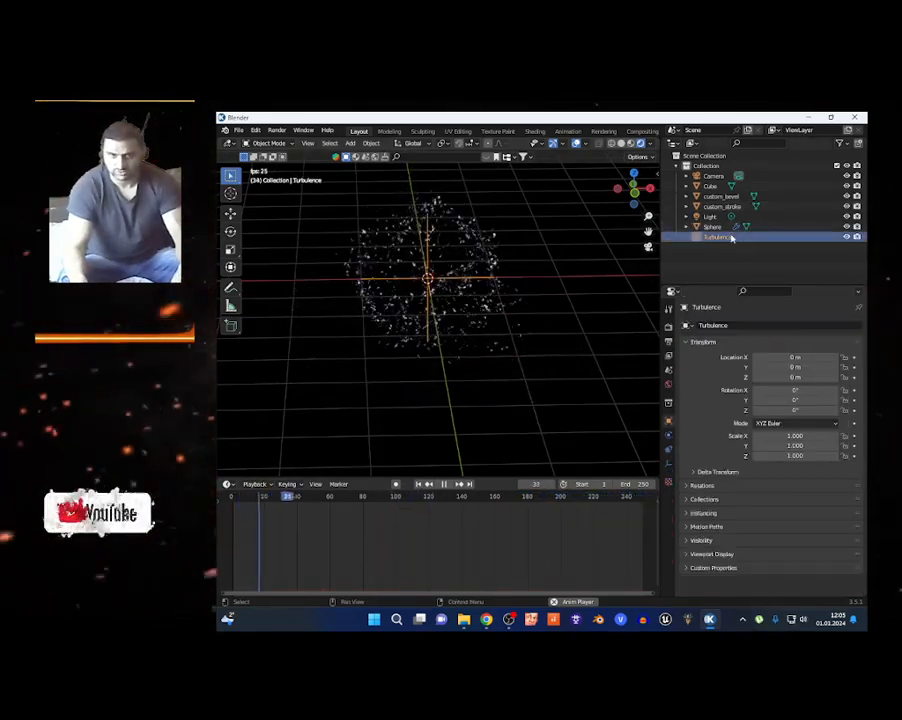
key(x)
click(437, 328)
key(space)
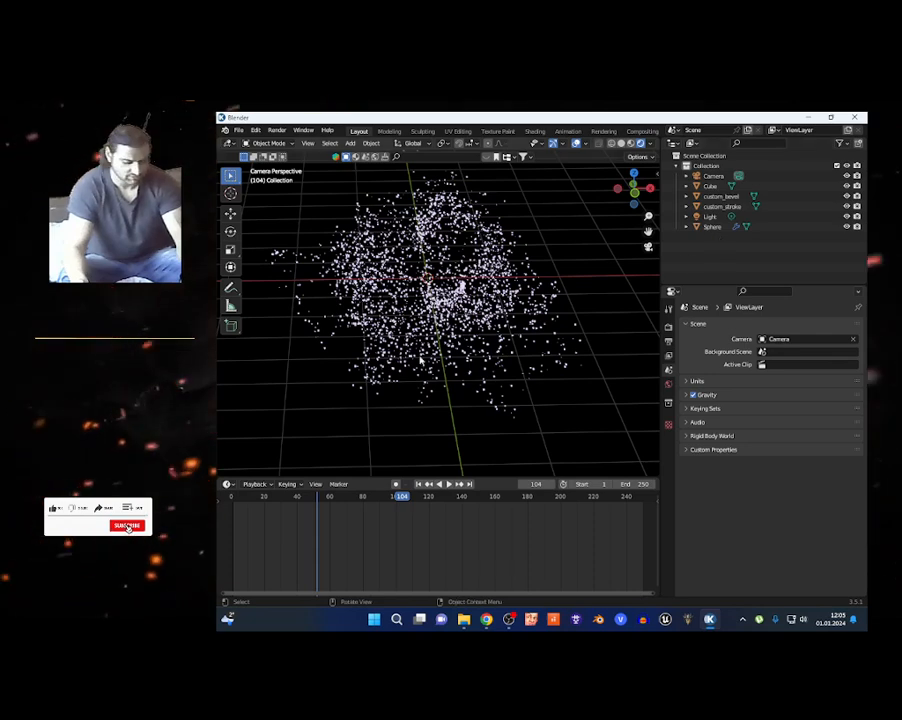
Add a Vortex force field with a strength of 9.8 and play the animation.
key(shift+a)
mouse_move(426, 357)
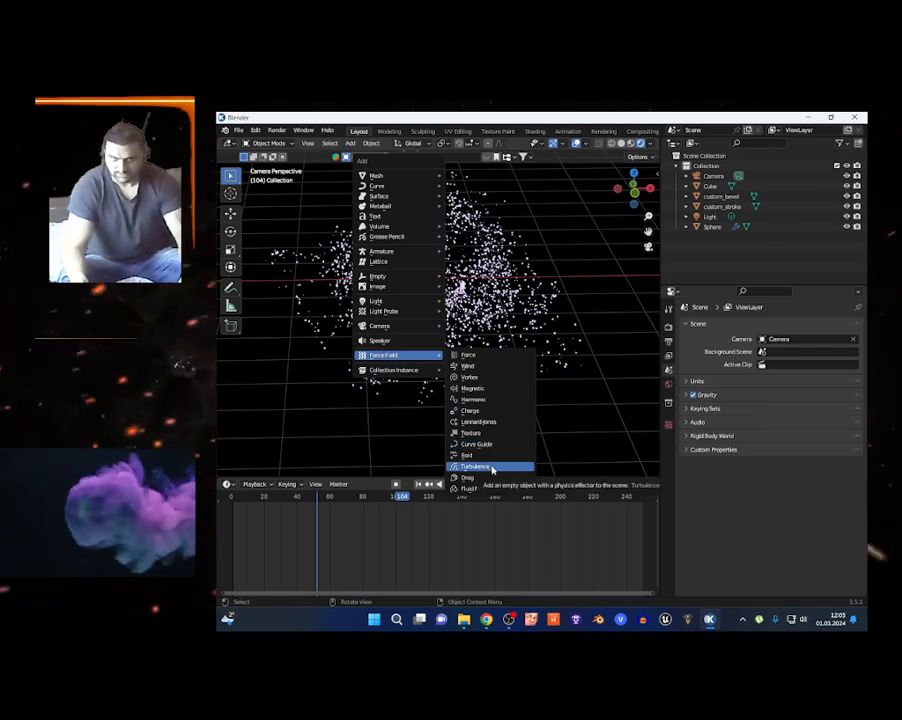
click(484, 377)
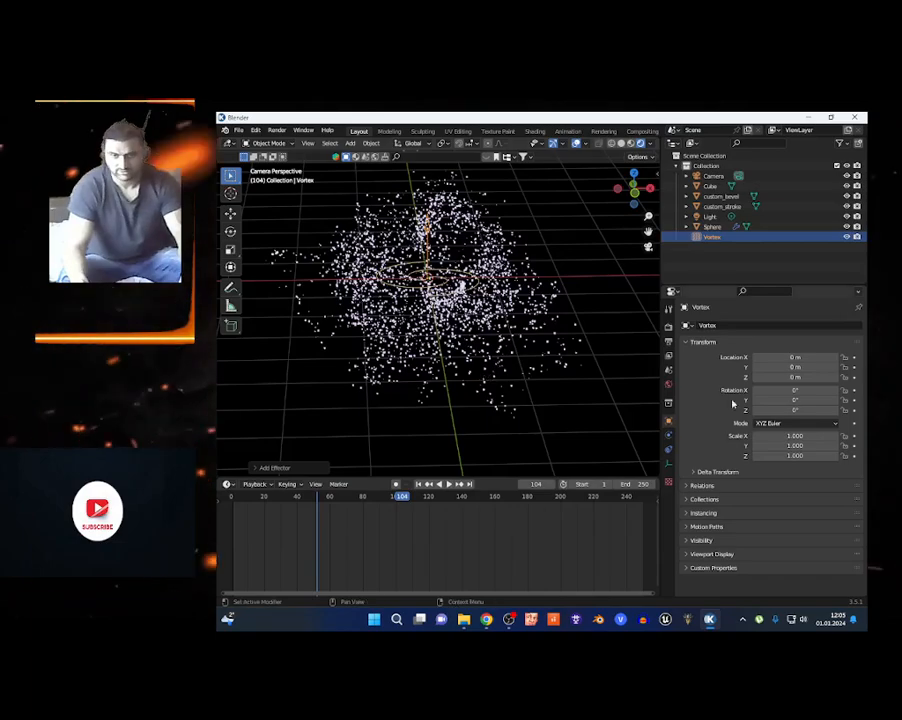
click(669, 436)
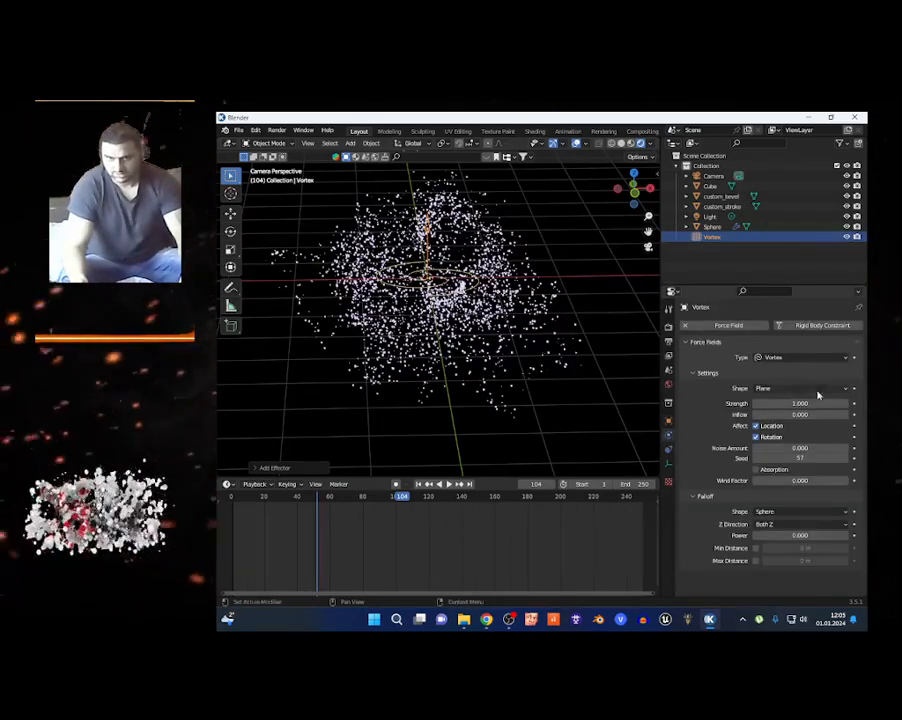
drag(787, 405, 804, 405)
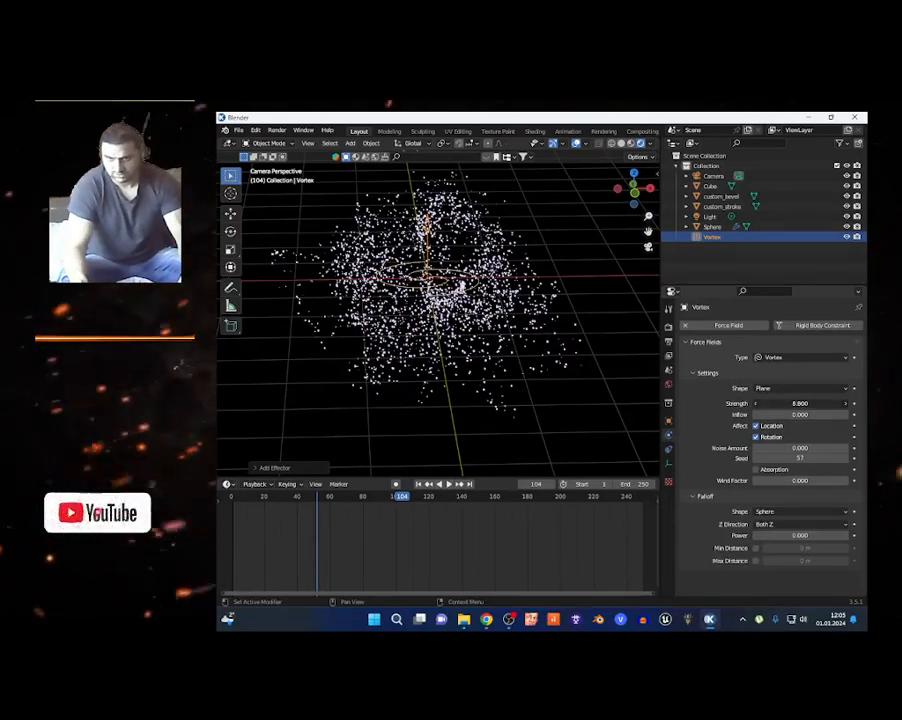
key(space)
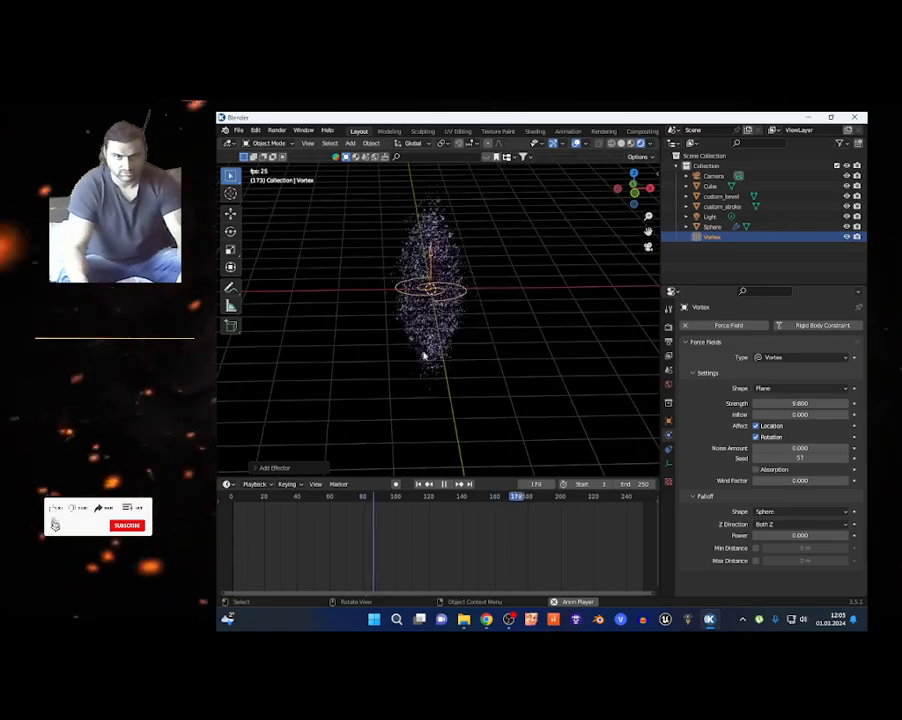
scroll(428, 300, up, 3)
scroll(430, 305, down, 2)
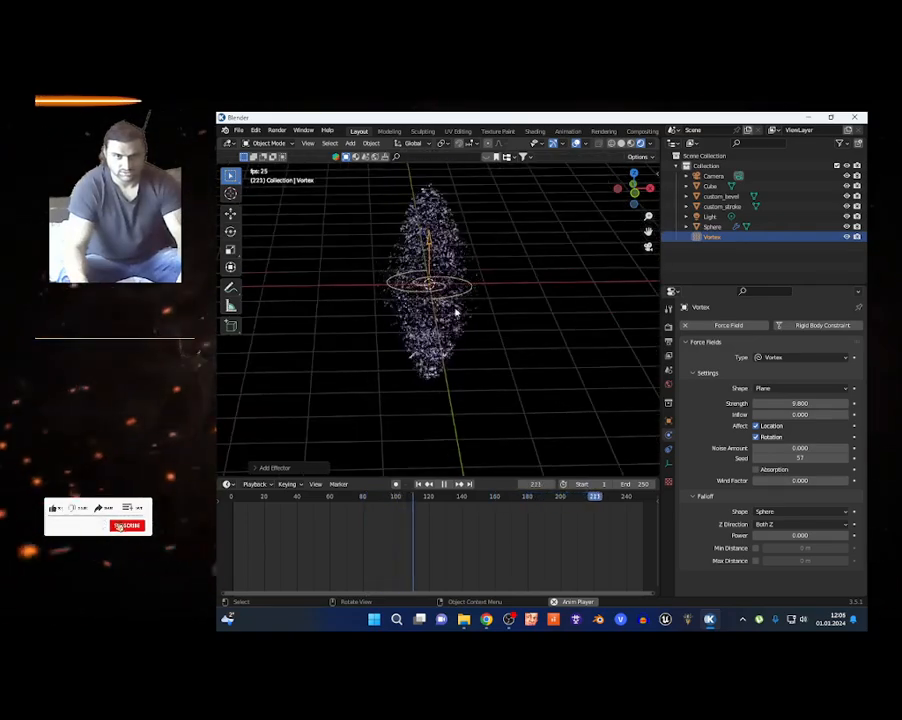
Set the vortex force field's inflow to -10 while the animation plays.
drag(787, 413, 700, 414)
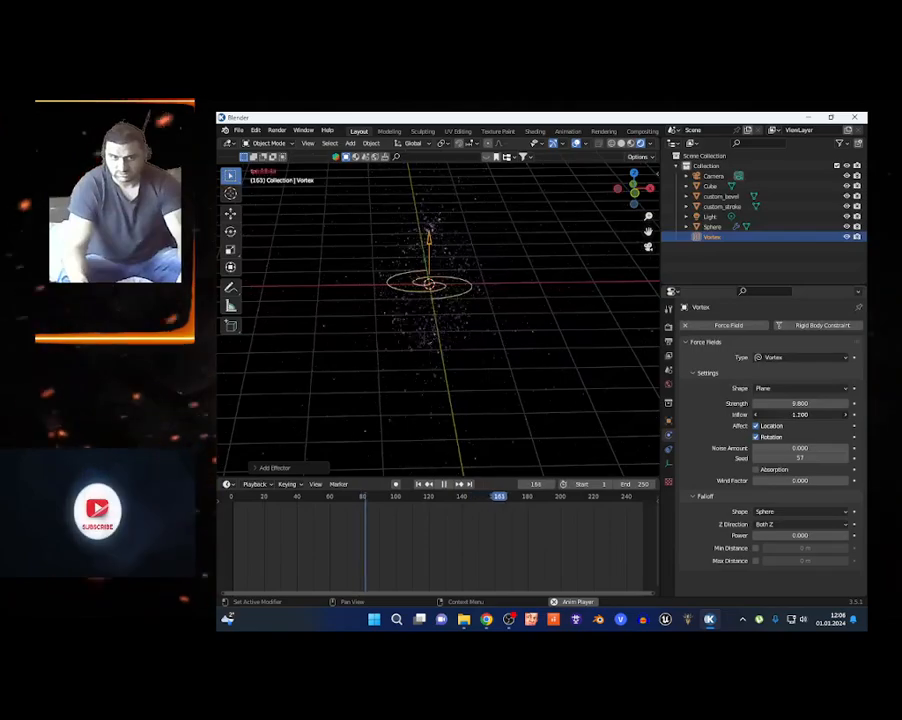
drag(800, 414, 770, 414)
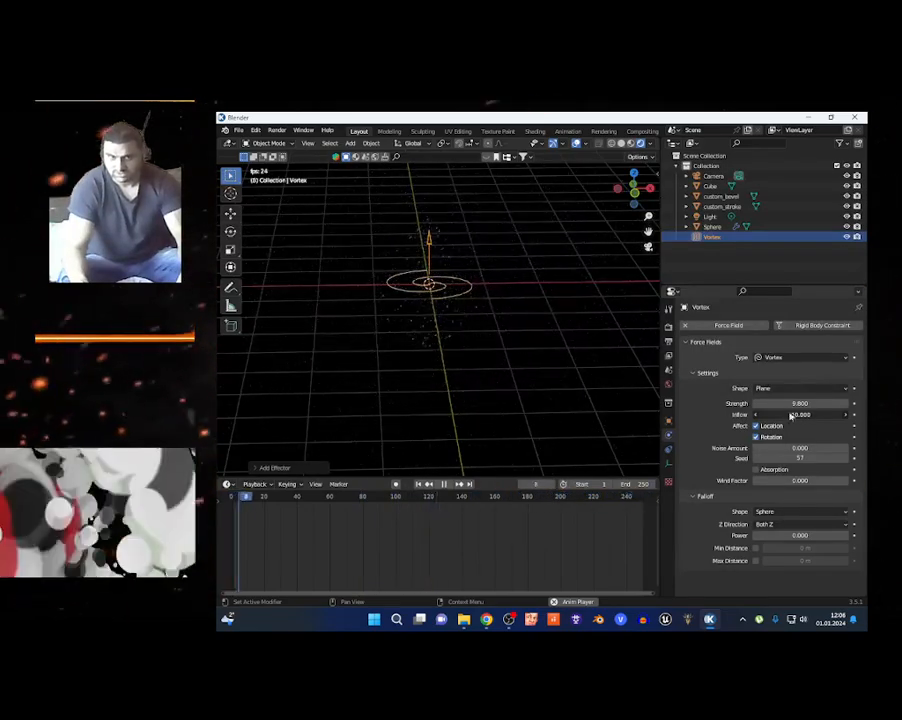
scroll(461, 344, up, 4)
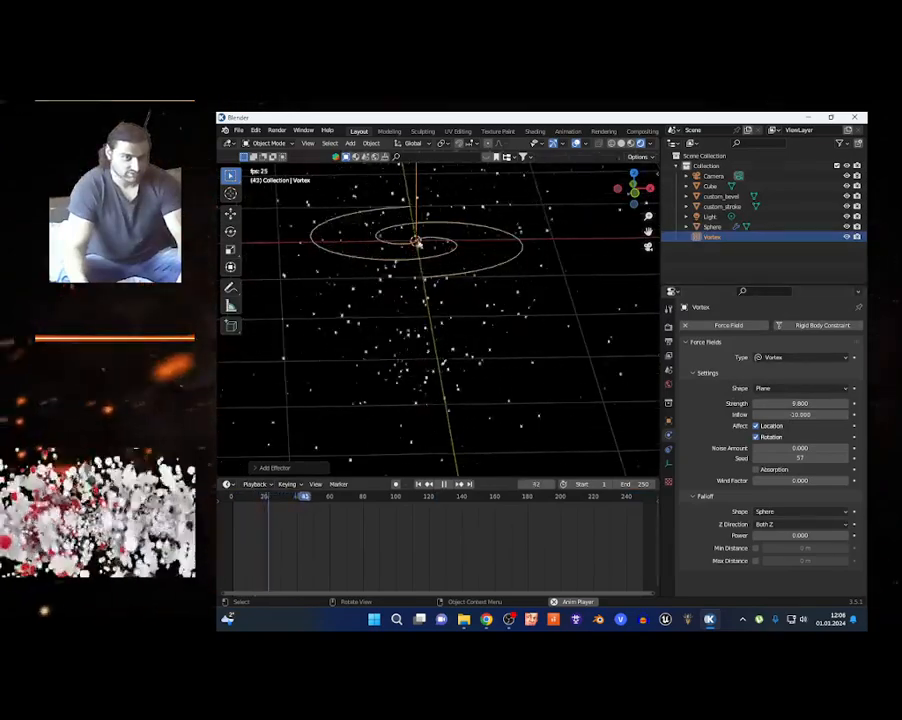
Select the sphere, stop the playback and look through its physics and constraint settings.
click(385, 262)
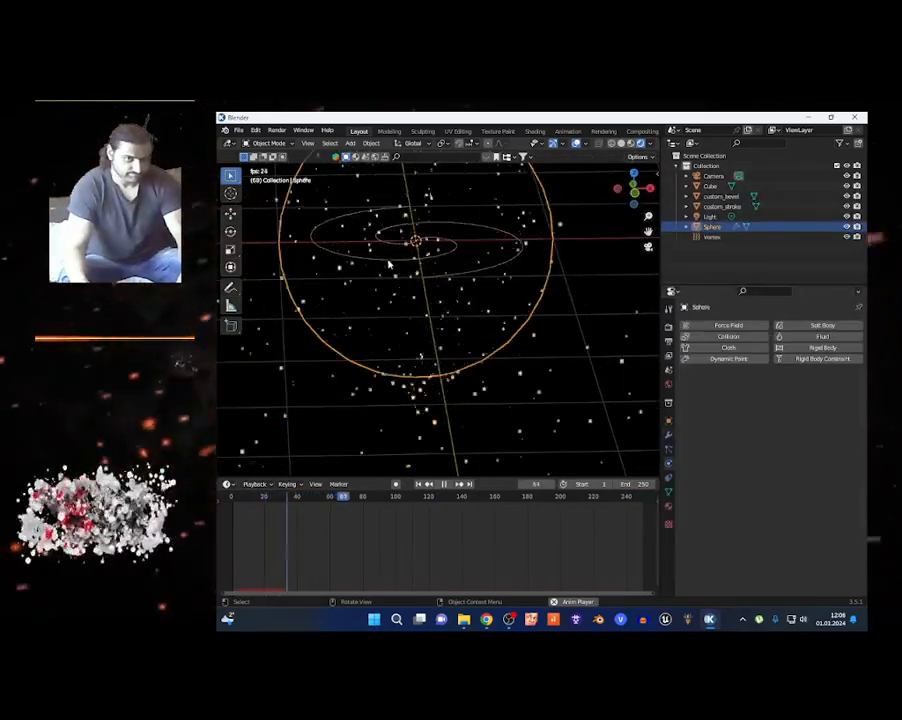
click(712, 235)
click(711, 228)
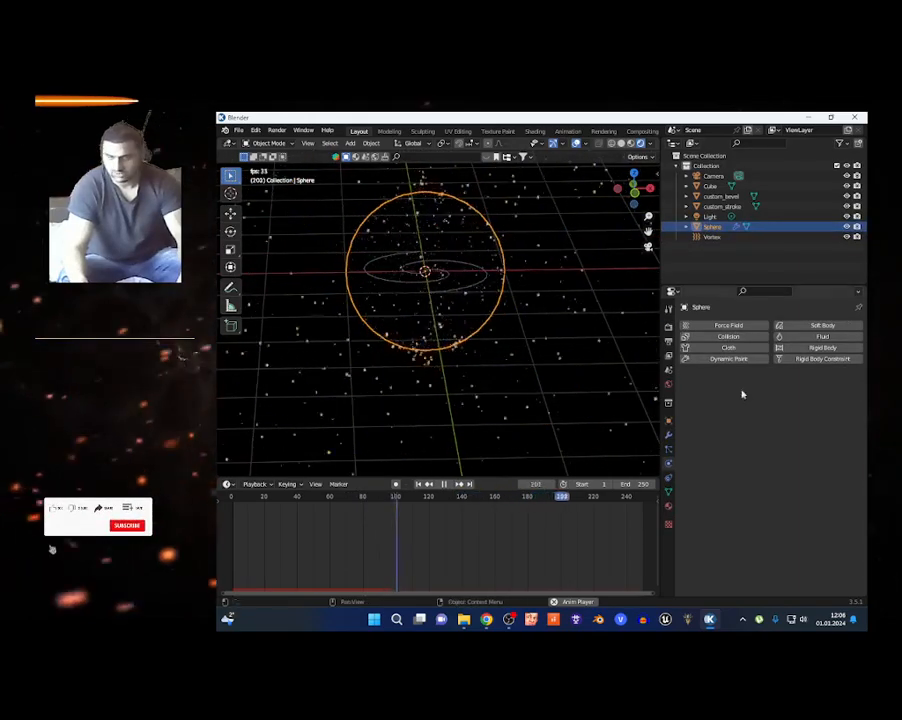
scroll(372, 315, down, 2)
key(space)
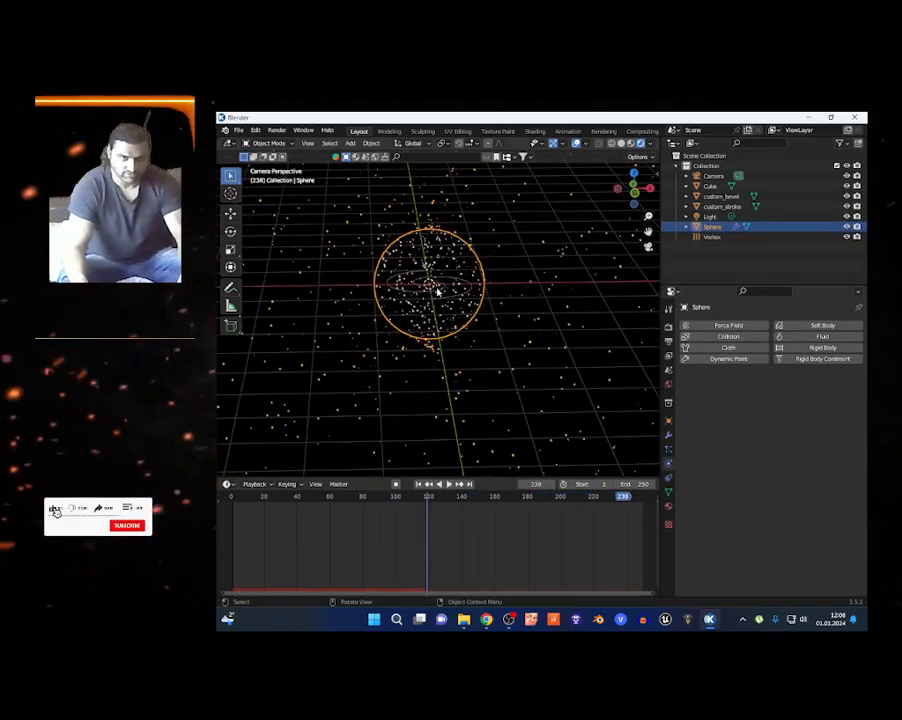
click(668, 482)
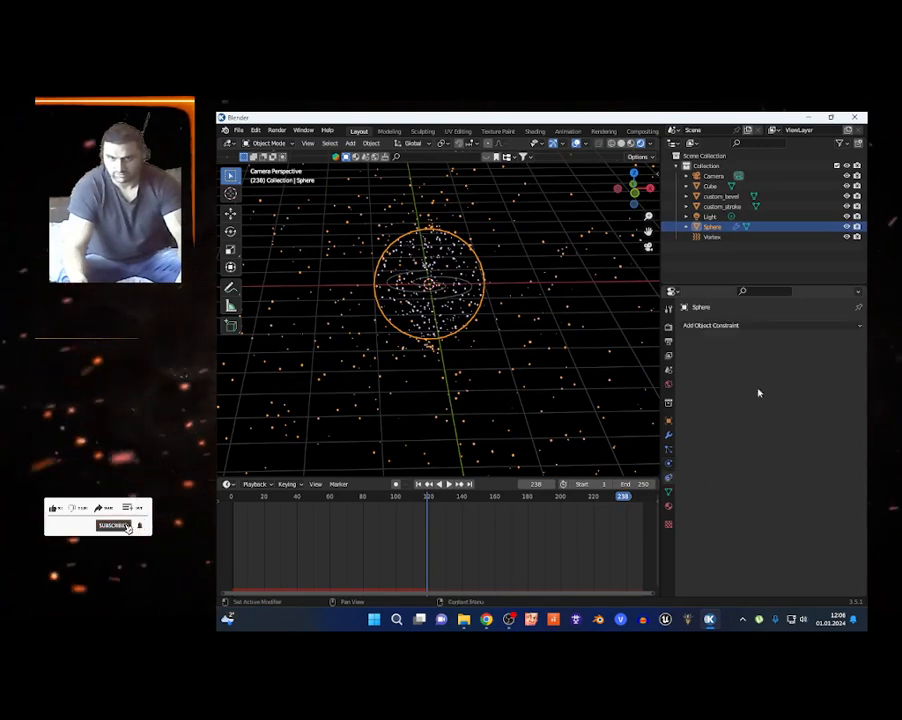
Set the vortex strength to 14.1 and its inflow to 1.6, checking the particles during playback.
click(711, 237)
click(670, 437)
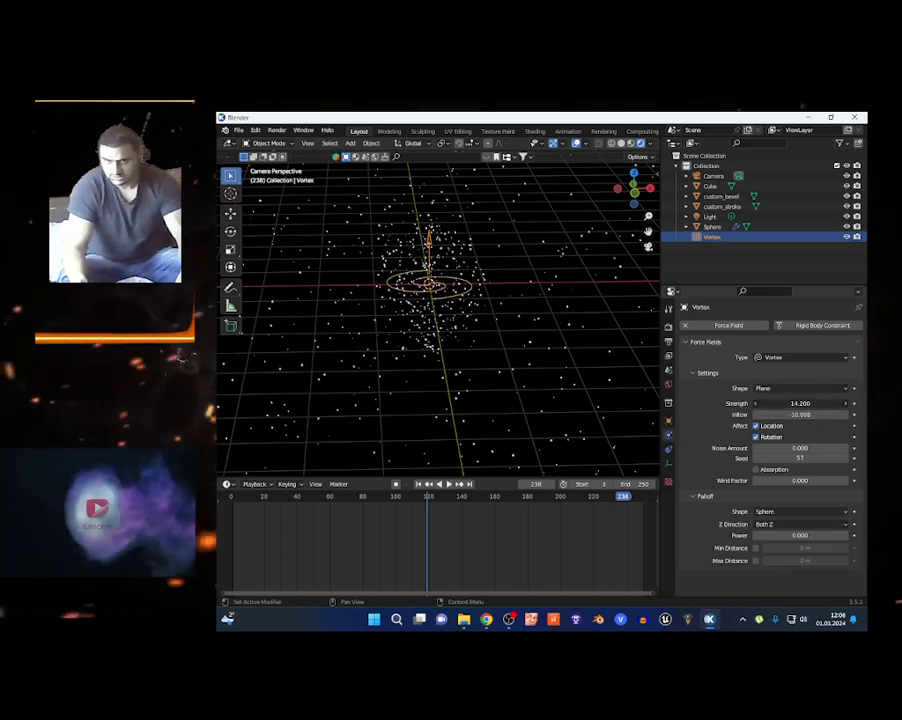
click(493, 374)
key(space)
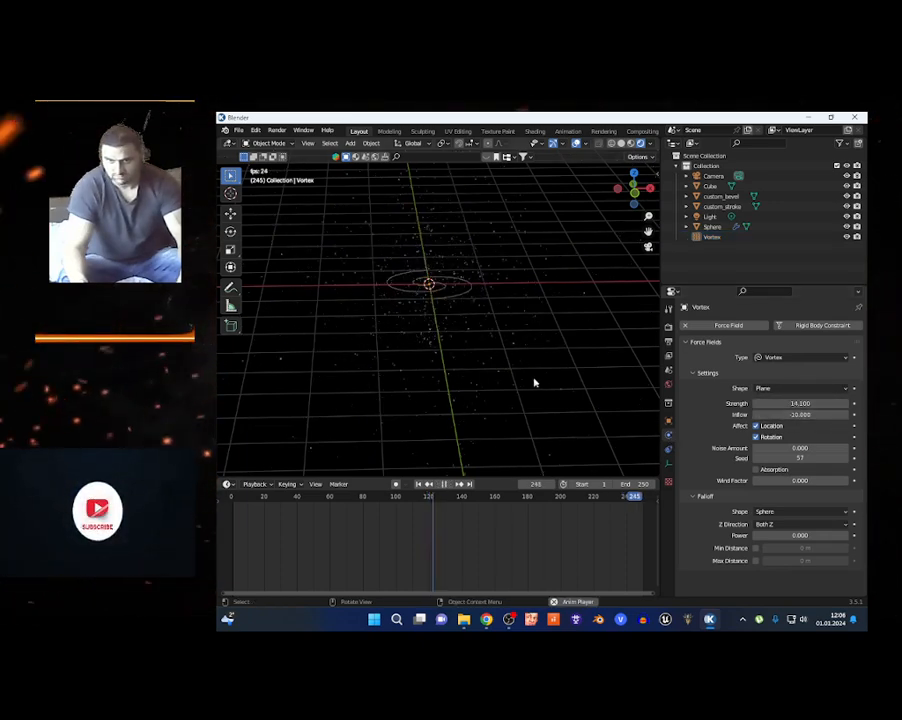
drag(800, 415, 866, 415)
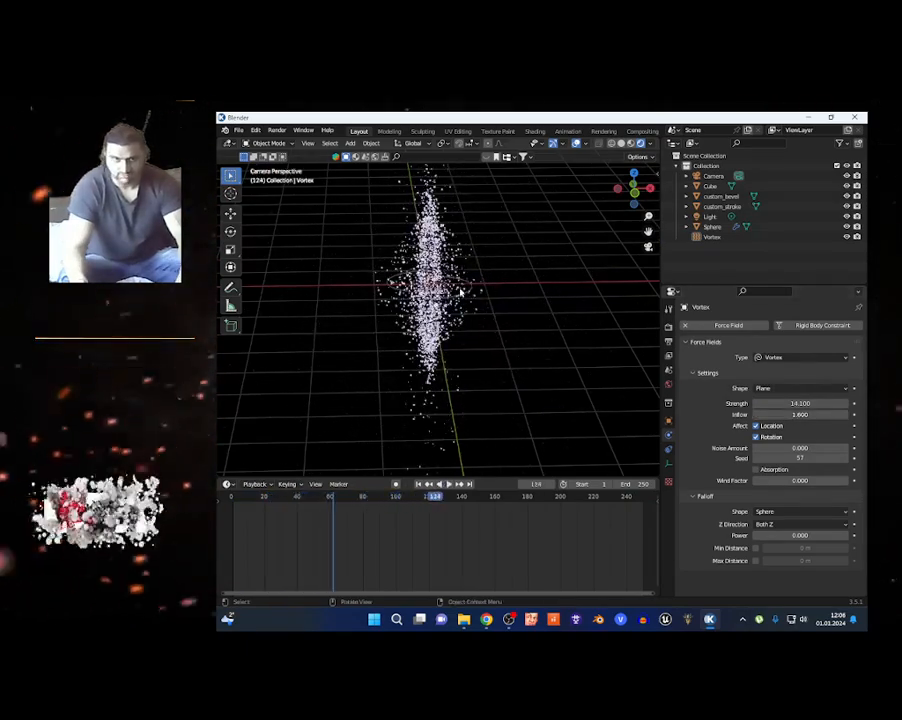
click(461, 290)
Insert a location keyframe for the vortex at frame 2.
click(709, 237)
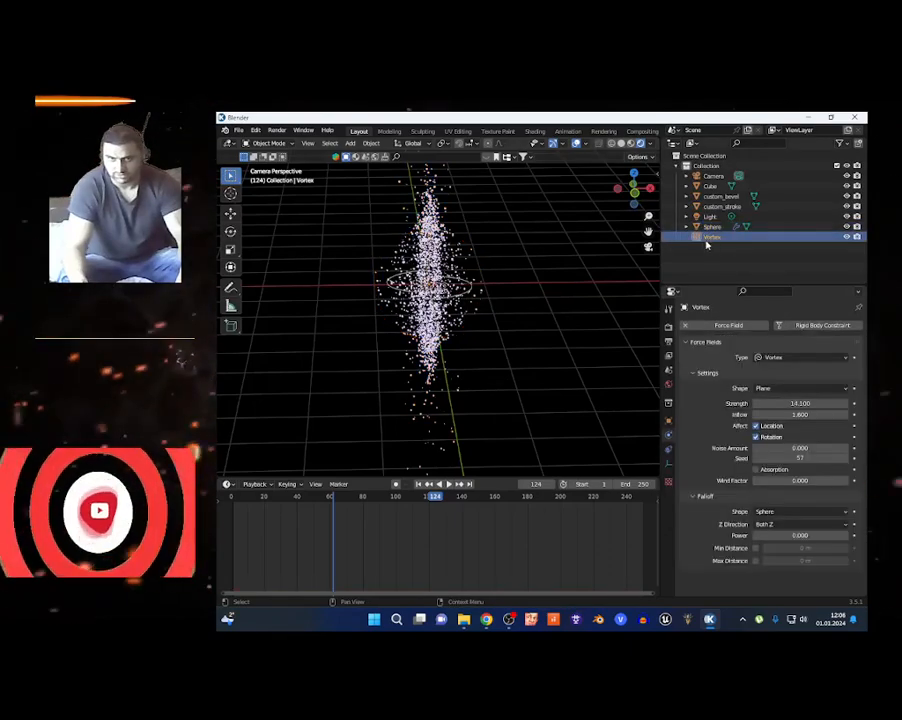
click(236, 500)
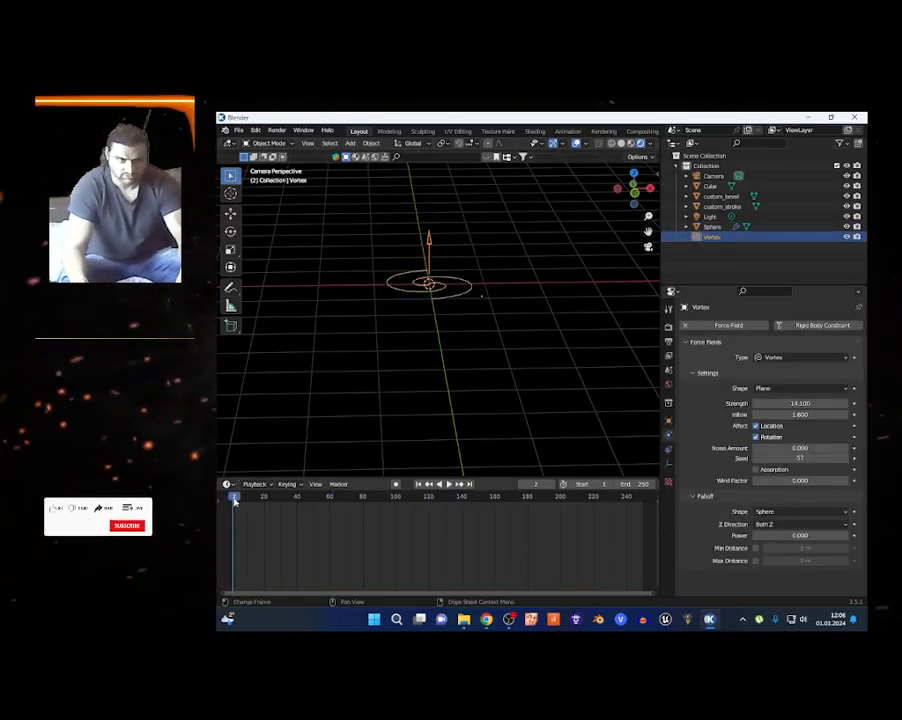
key(i)
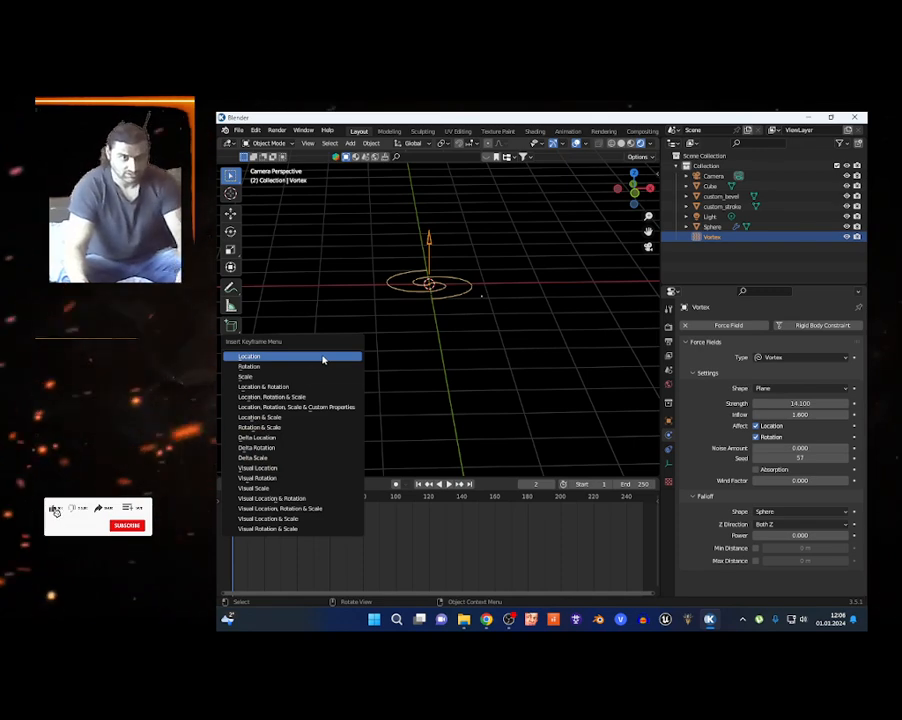
click(323, 358)
At frame 59, move the vortex in the negative X direction beyond the particle cloud and insert a location keyframe.
click(328, 500)
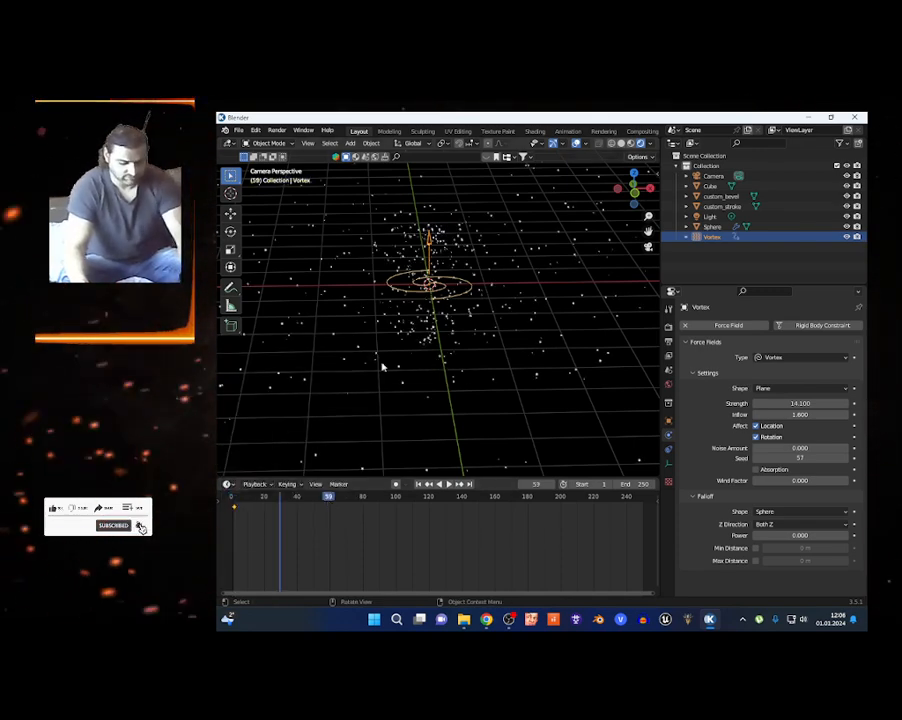
key(g)
key(x)
click(297, 346)
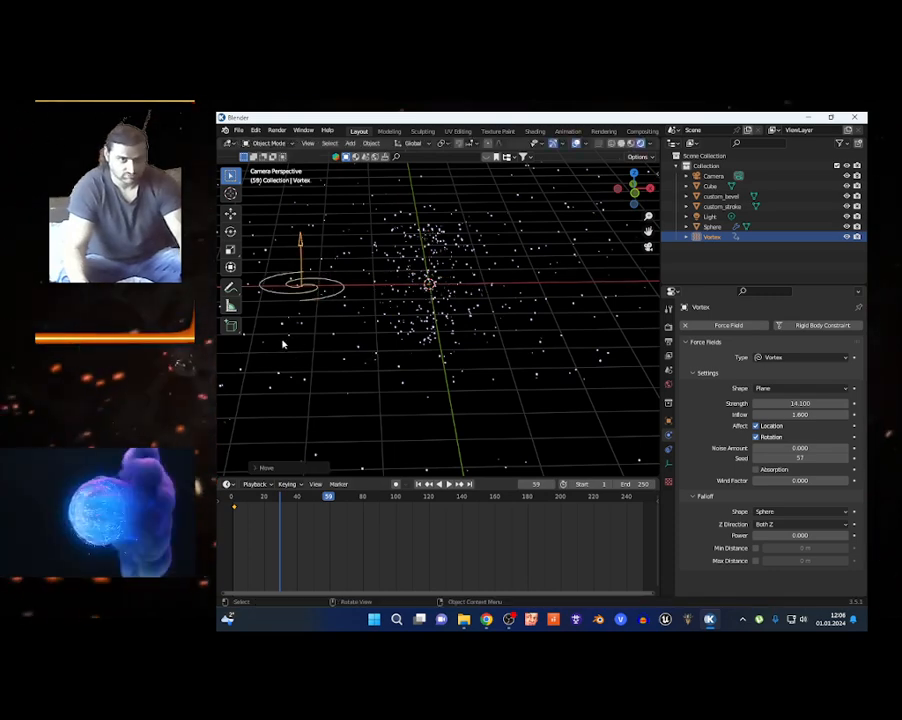
key(i)
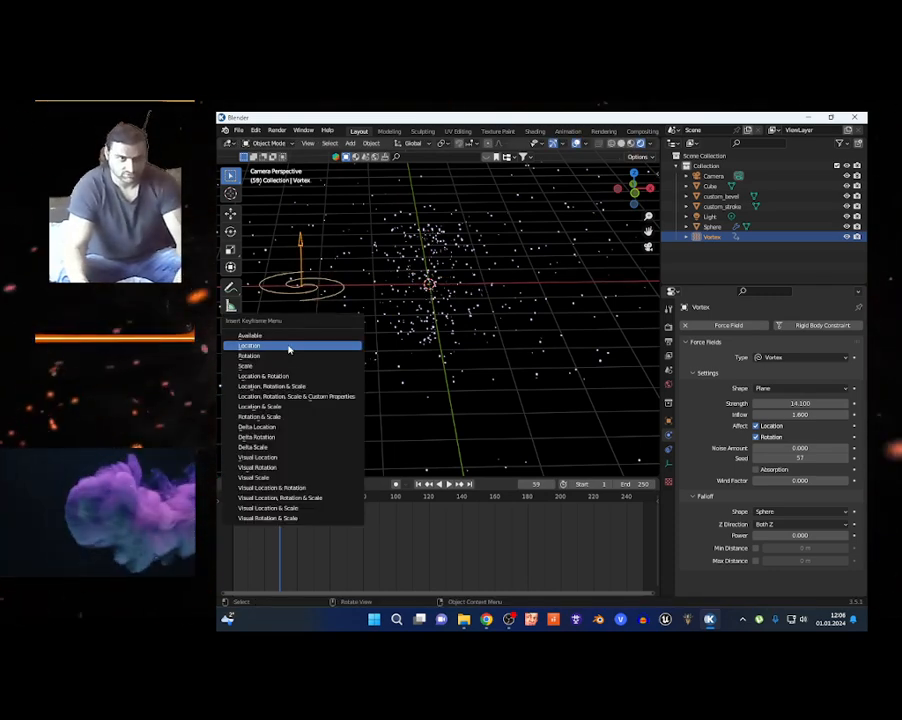
click(289, 346)
At frame 102, move the vortex about 4.147 m in the positive X direction and insert a location keyframe.
click(400, 500)
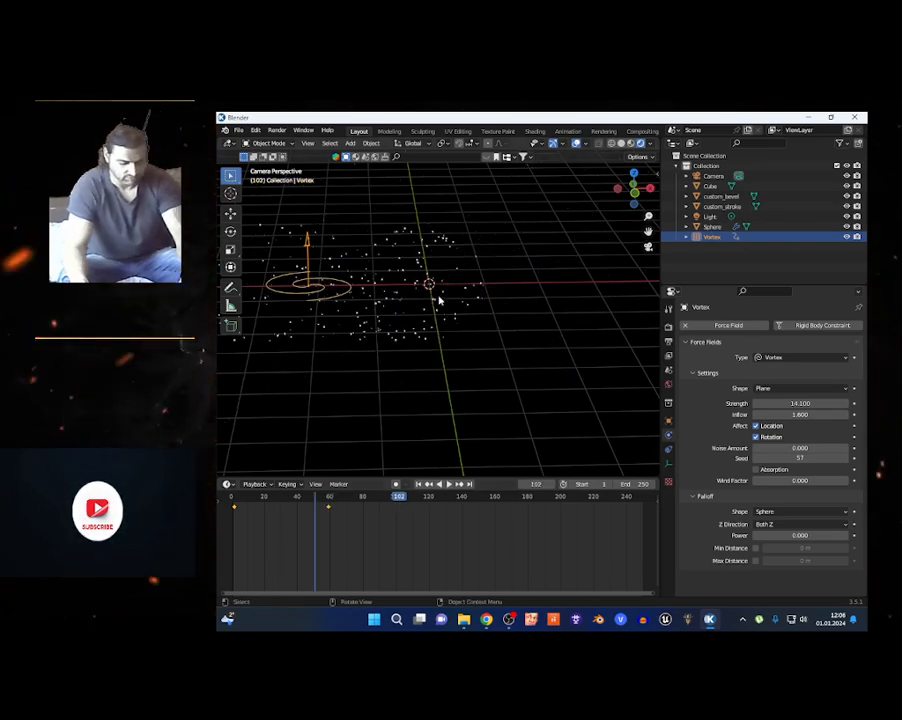
key(g)
key(x)
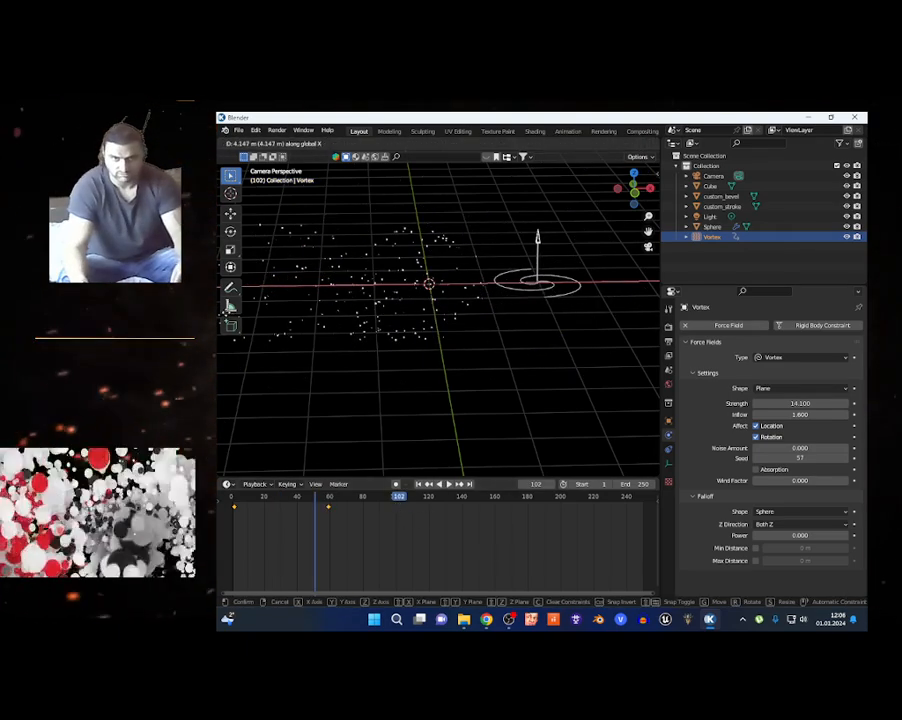
key(Return)
key(i)
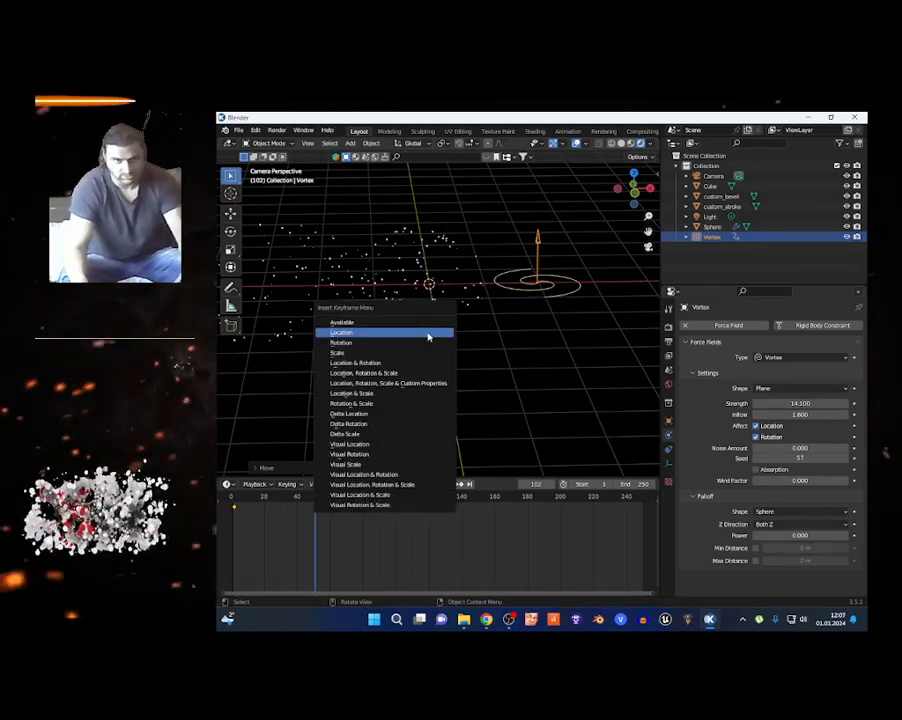
click(428, 337)
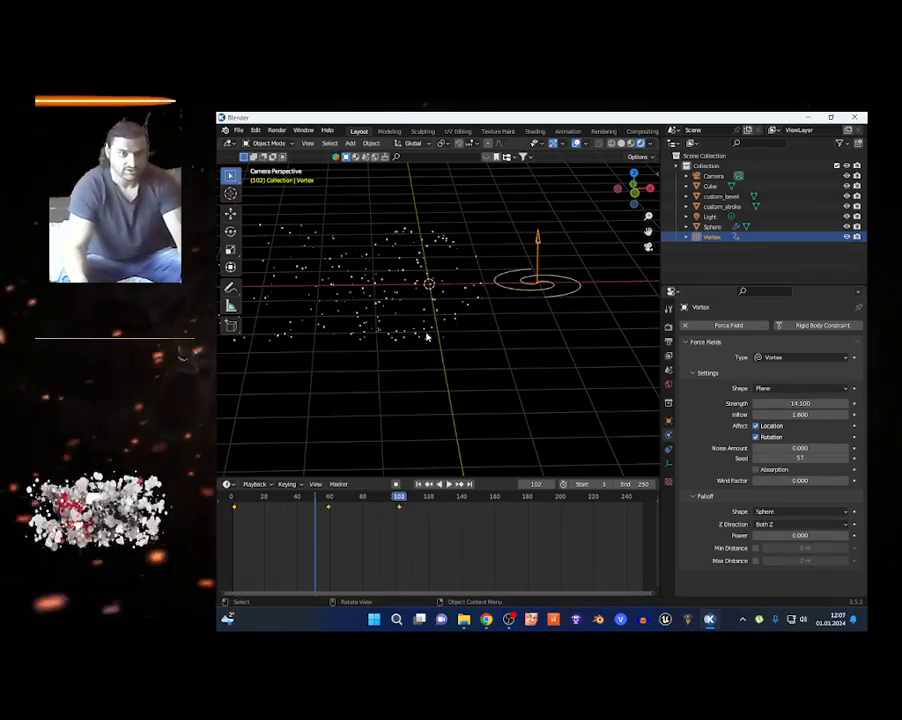
Play the animation from the start and examine how the particles follow the moving vortex, then stop the playback.
click(229, 505)
key(space)
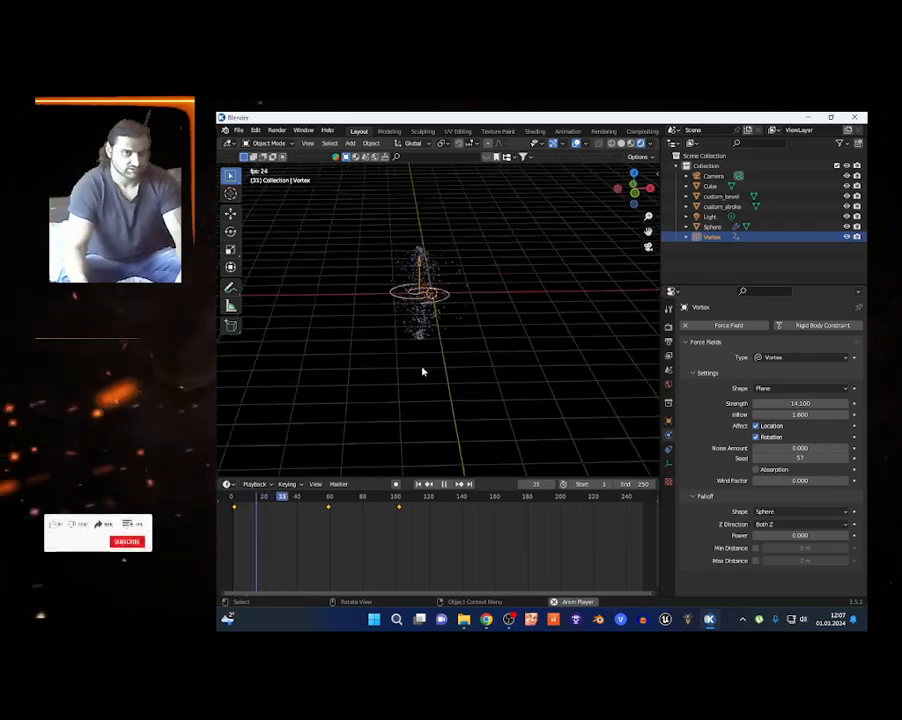
scroll(414, 364, up, 5)
scroll(415, 345, up, 1)
click(477, 357)
click(497, 414)
scroll(392, 370, down, 3)
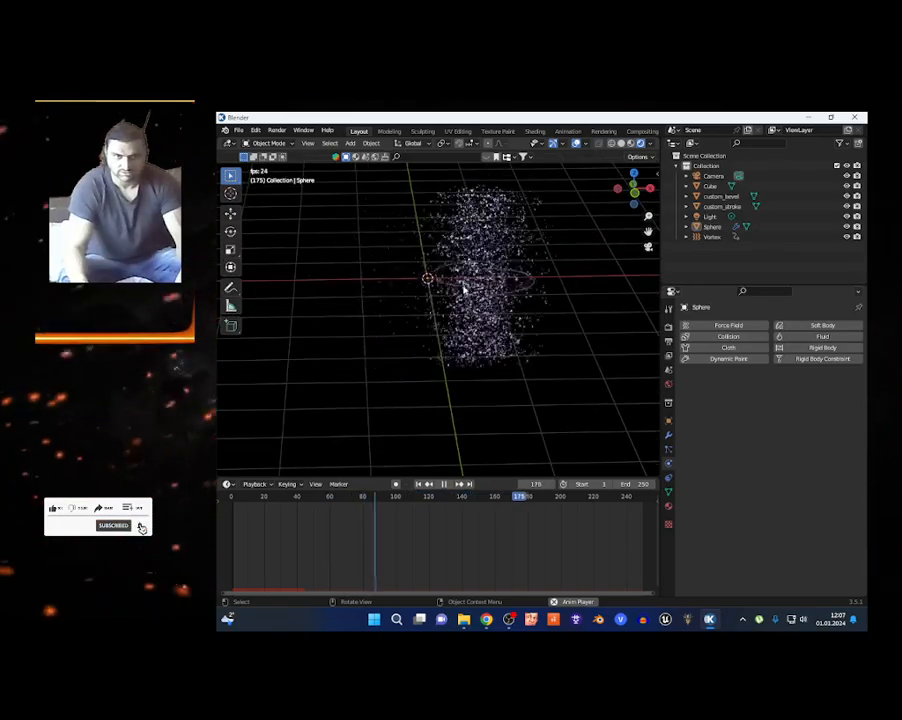
scroll(465, 300, down, 2)
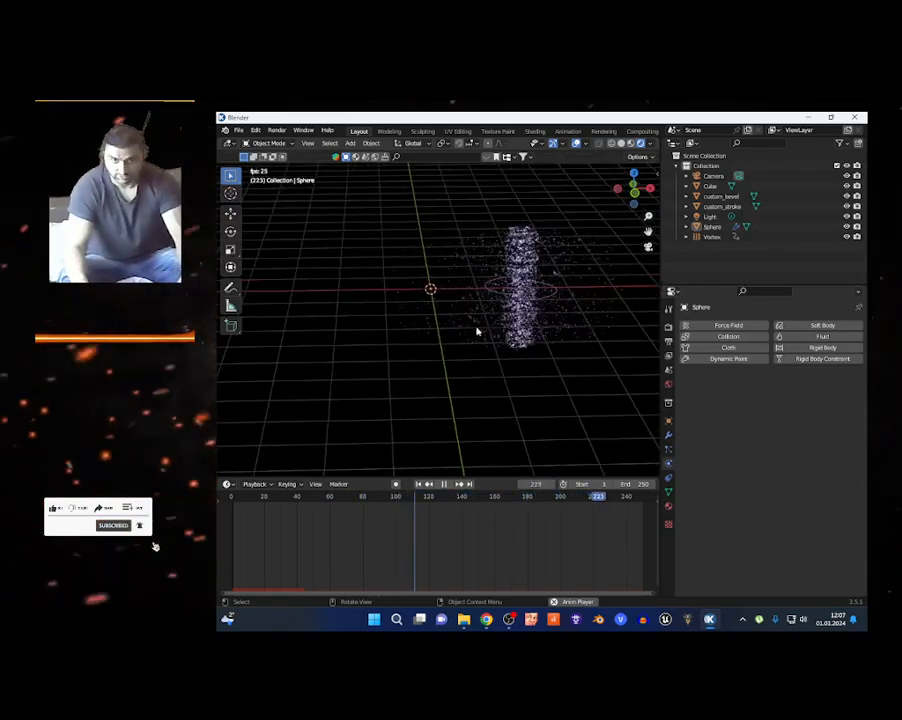
key(space)
Replace the vortex with a new force field of the Force type.
click(549, 302)
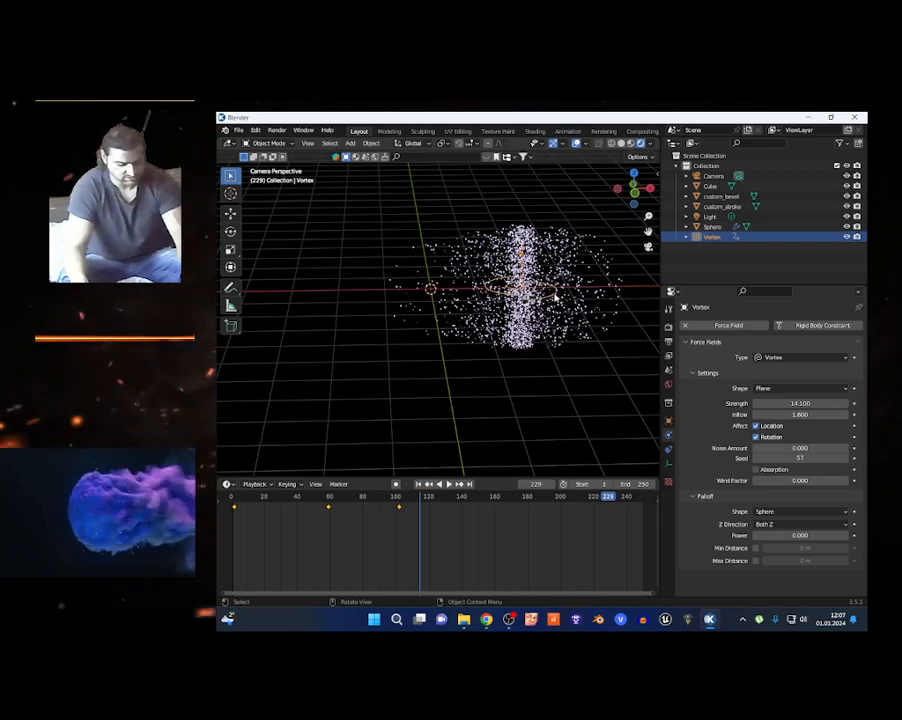
key(Delete)
key(shift+a)
mouse_move(446, 350)
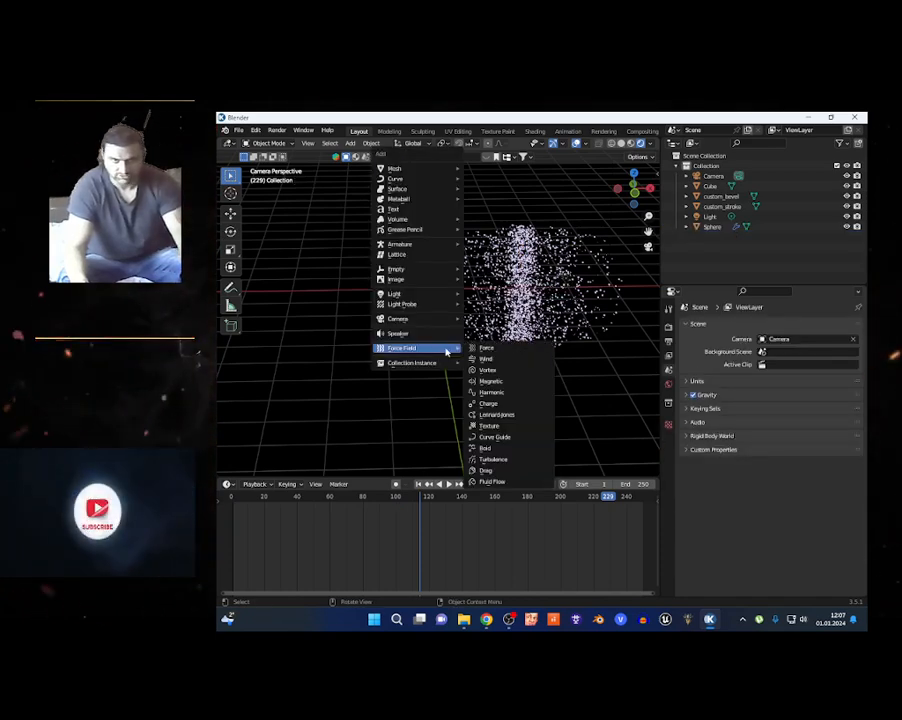
click(515, 350)
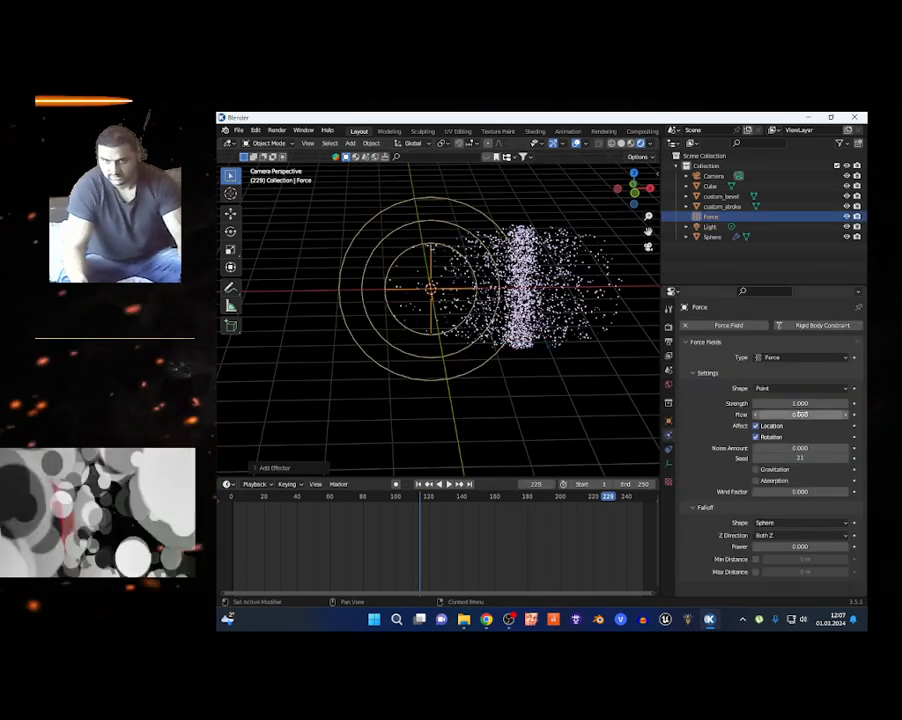
Set the force field's strength to -7.4 and play the animation to check the particles.
drag(806, 403, 795, 403)
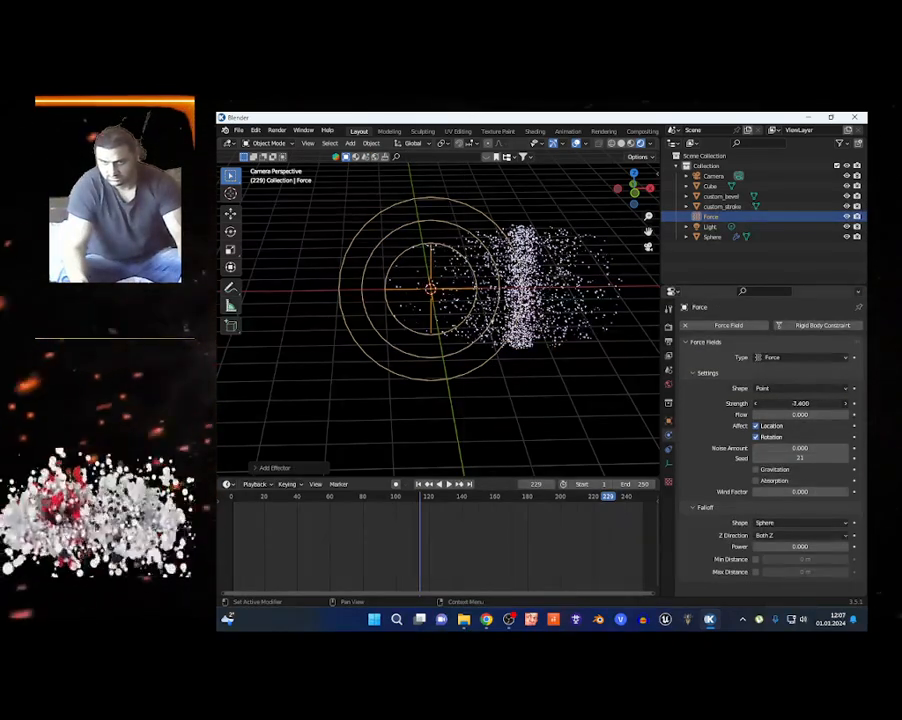
key(space)
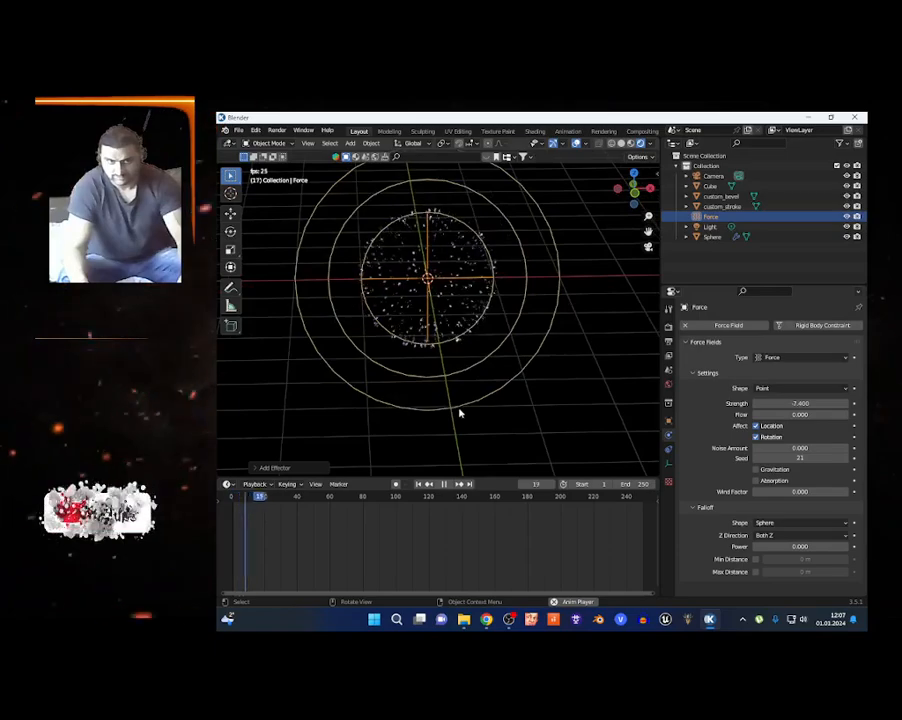
scroll(398, 350, up, 2)
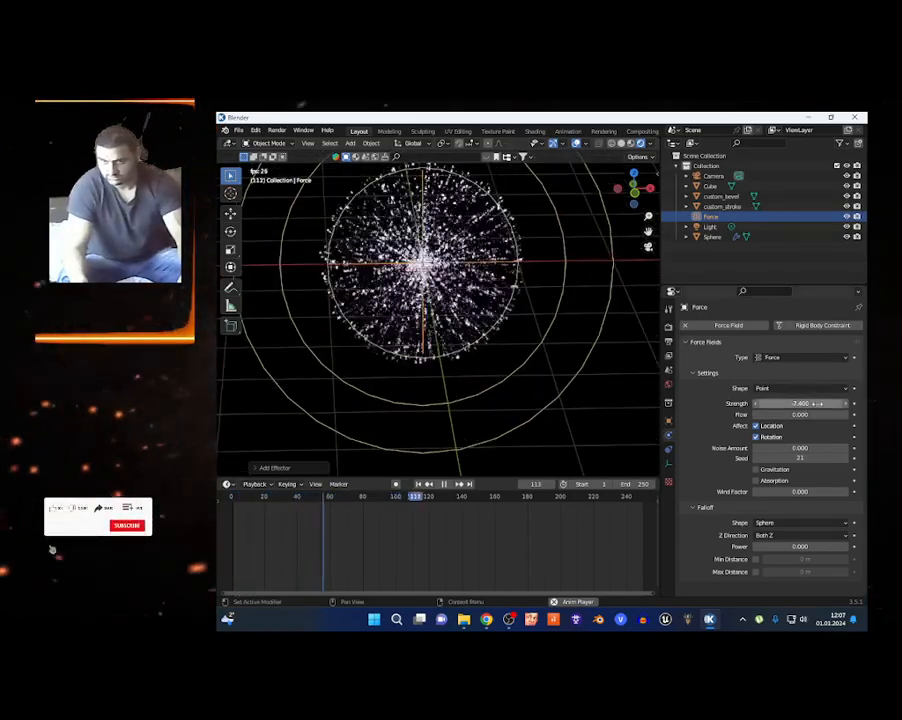
click(310, 310)
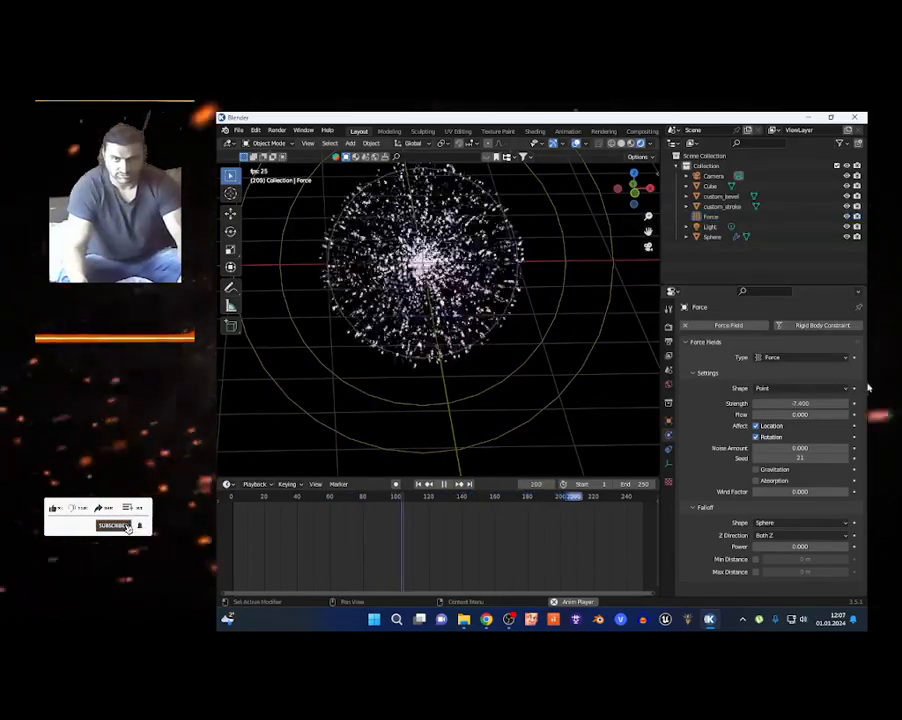
Set the force field's strength to 6.8 and check how the particles spread during playback.
drag(792, 403, 852, 403)
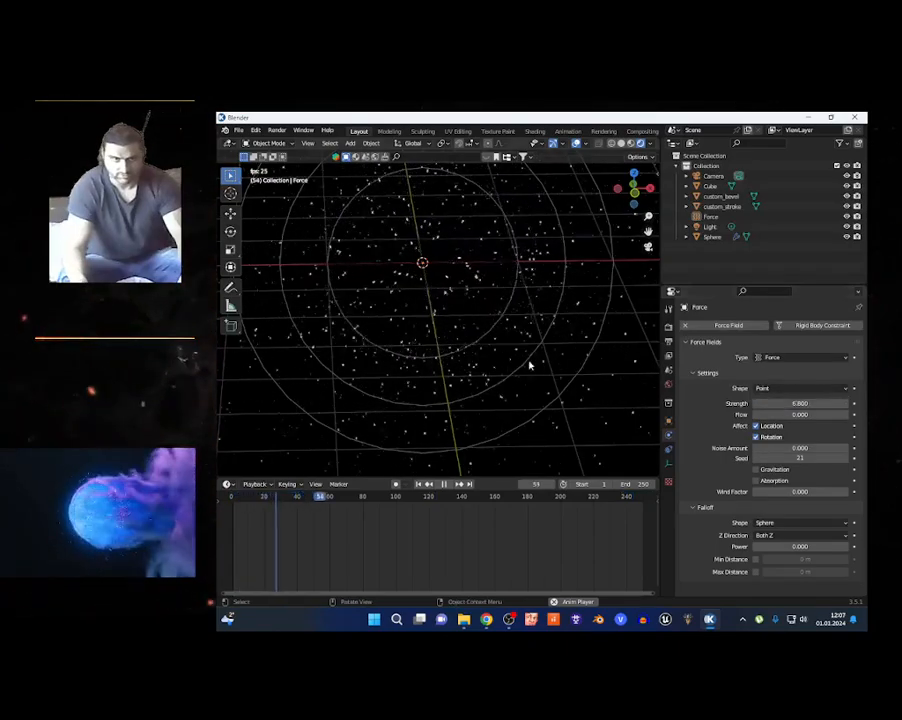
scroll(413, 258, down, 5)
scroll(490, 417, up, 1)
scroll(450, 303, up, 2)
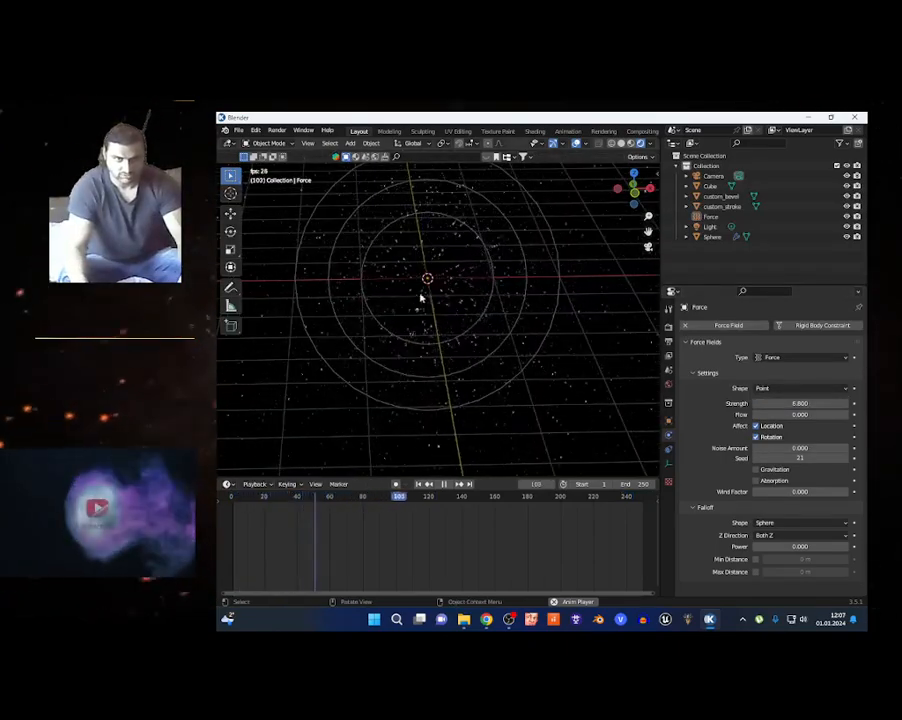
scroll(430, 298, up, 4)
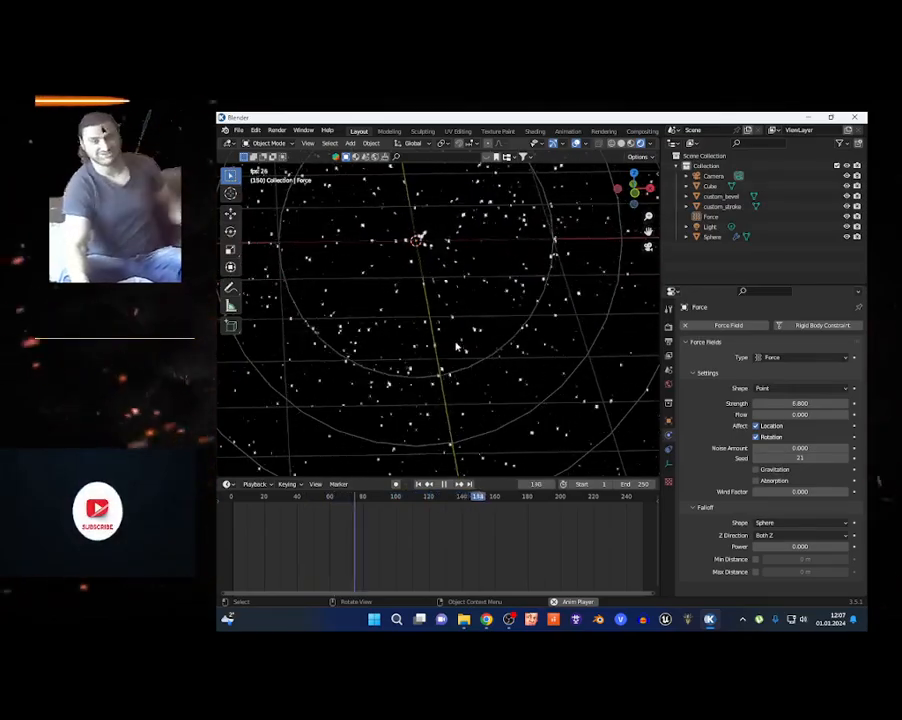
Set the force field's strength to -10.2 and its flow to 3.2, checking the particles during playback.
drag(798, 404, 738, 404)
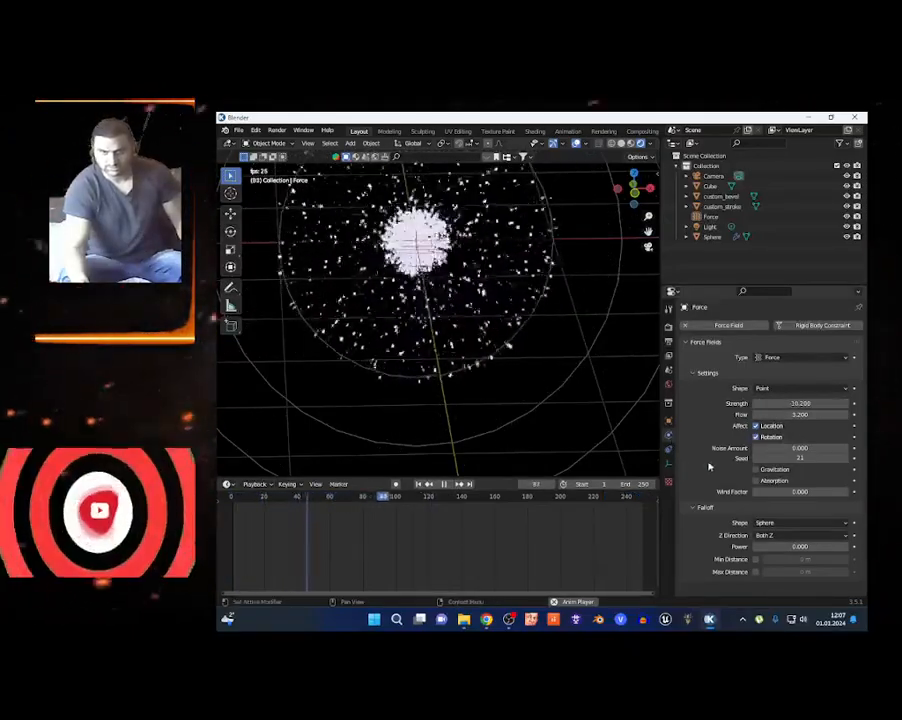
scroll(440, 300, down, 5)
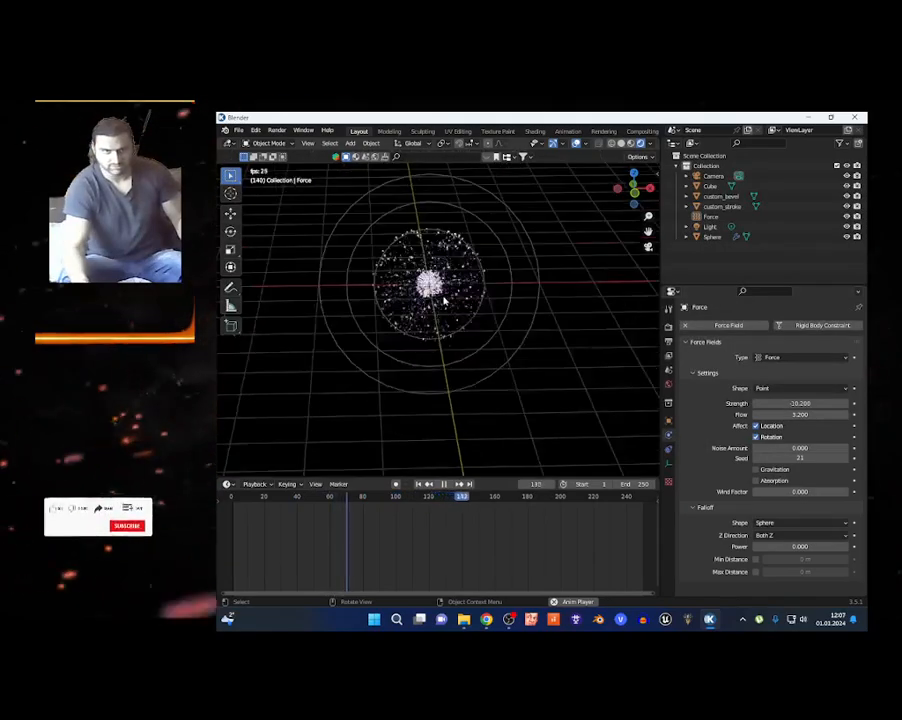
click(652, 302)
scroll(449, 346, up, 4)
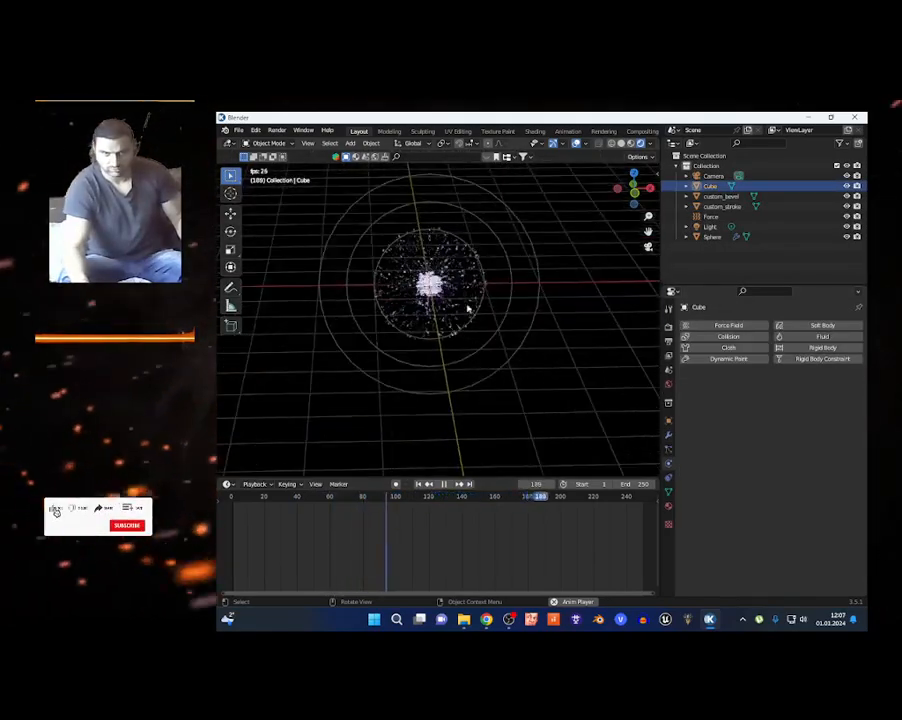
scroll(370, 246, up, 3)
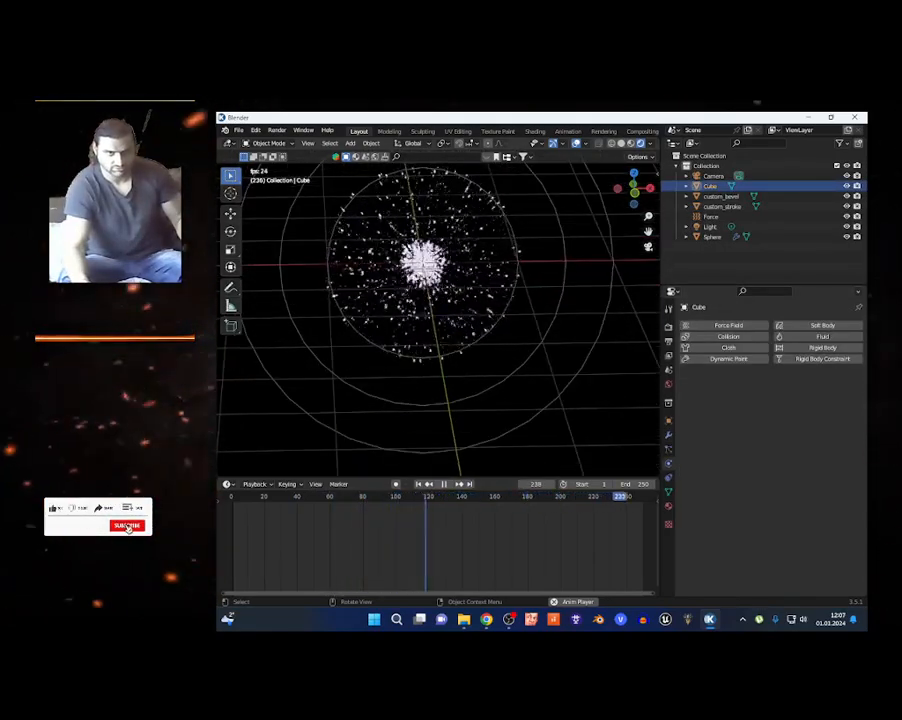
scroll(440, 400, down, 3)
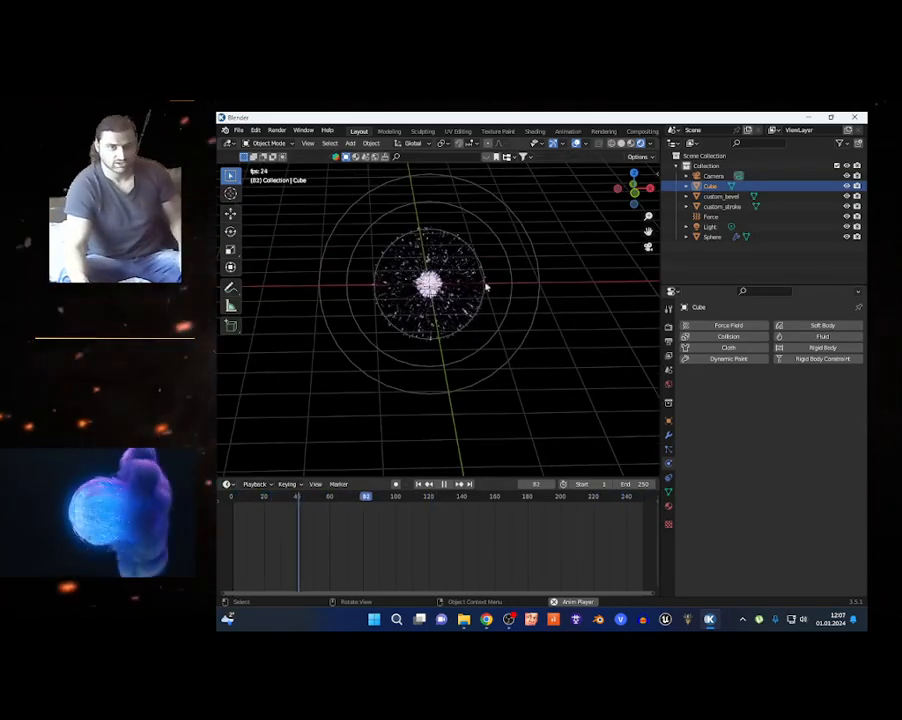
scroll(499, 360, up, 3)
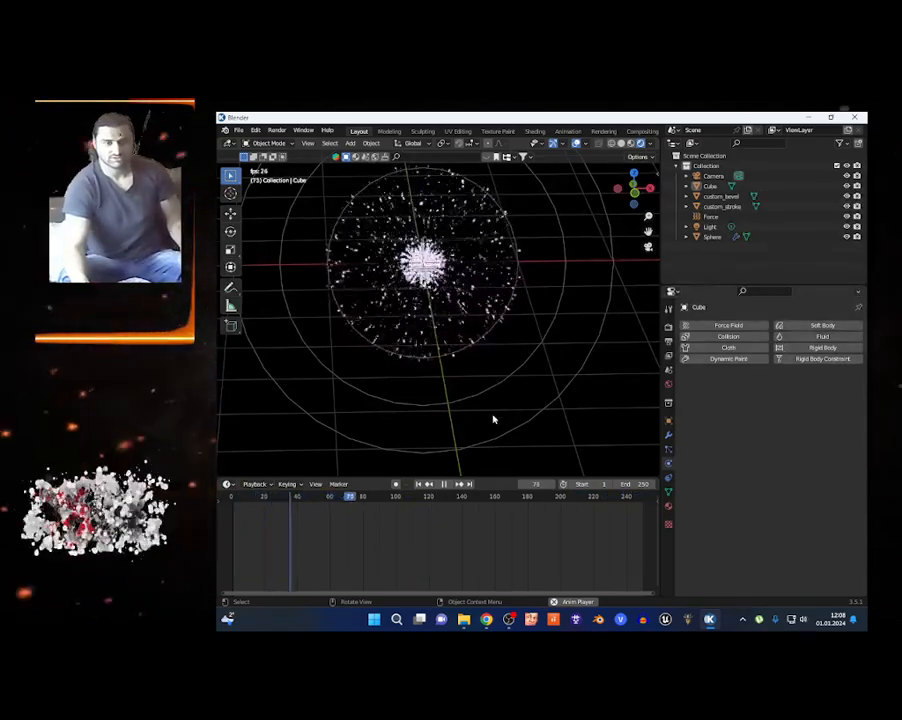
click(509, 619)
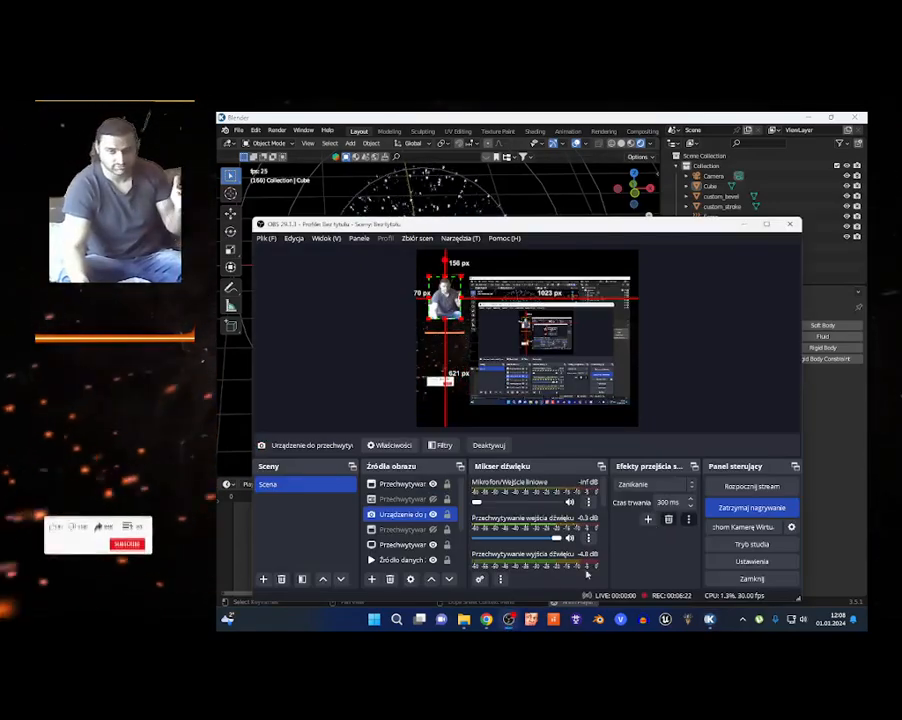